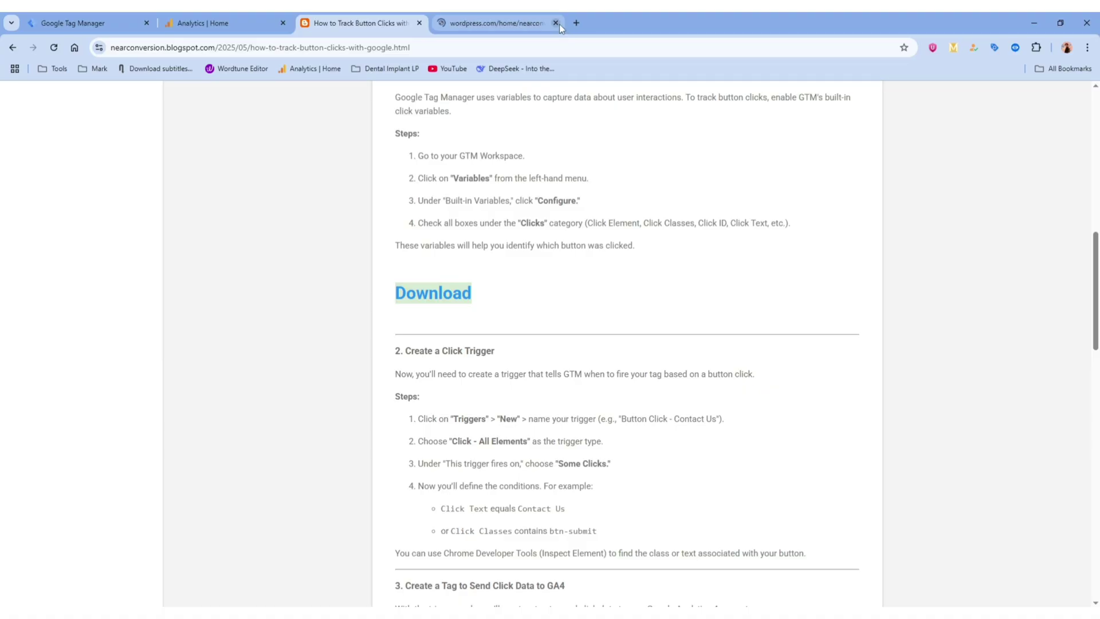
Step: Close the WordPress page and switch to the Google Tag Manager workspace
left_click(556, 23)
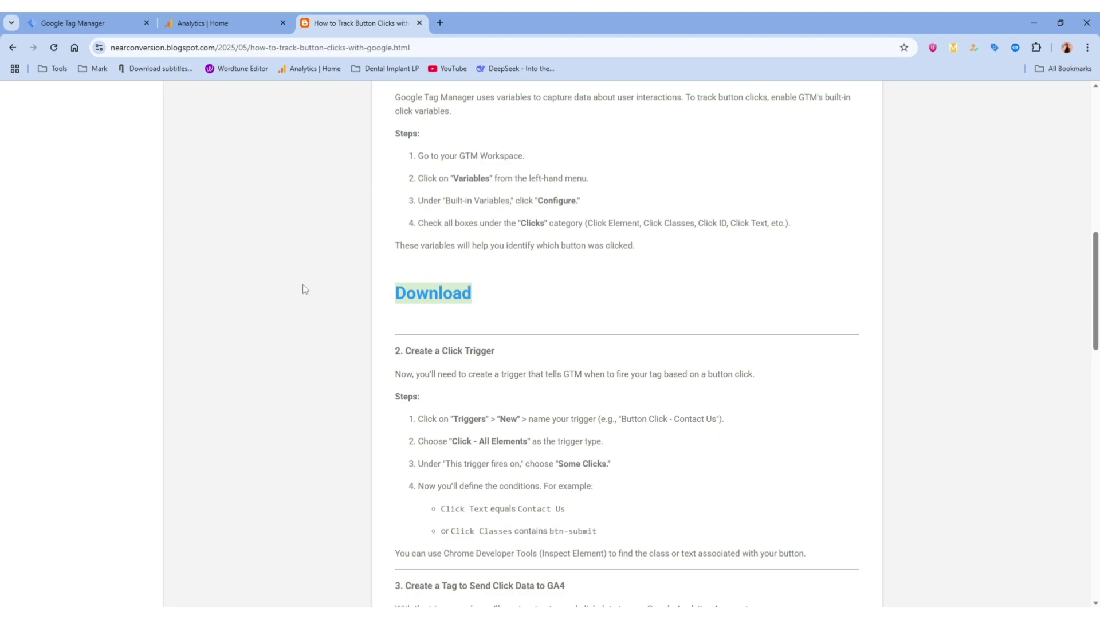
left_click(95, 24)
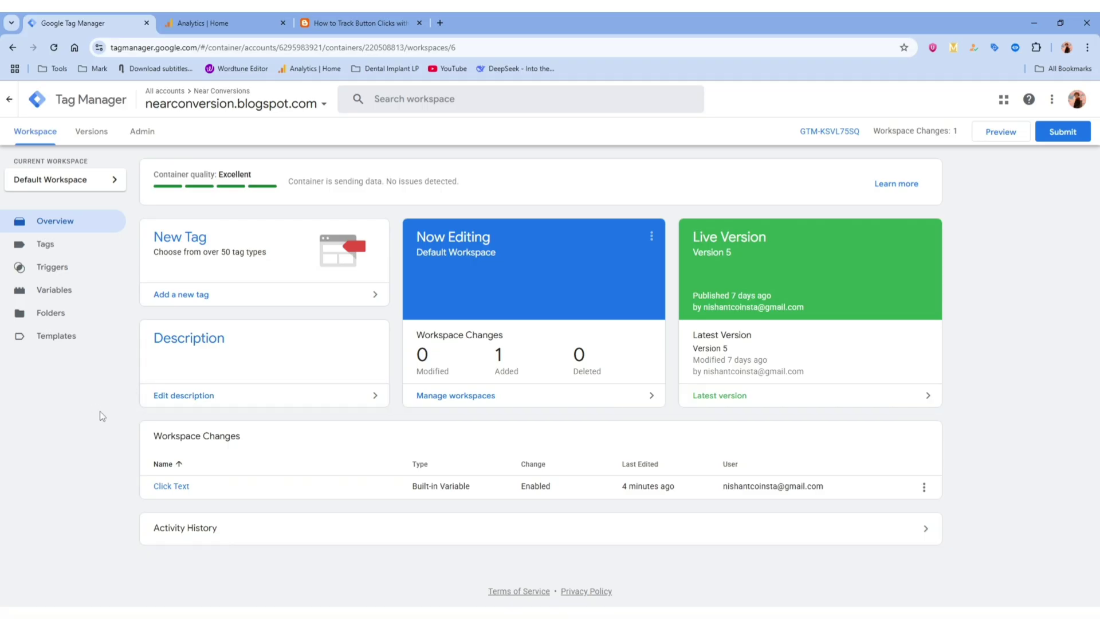
left_click(350, 22)
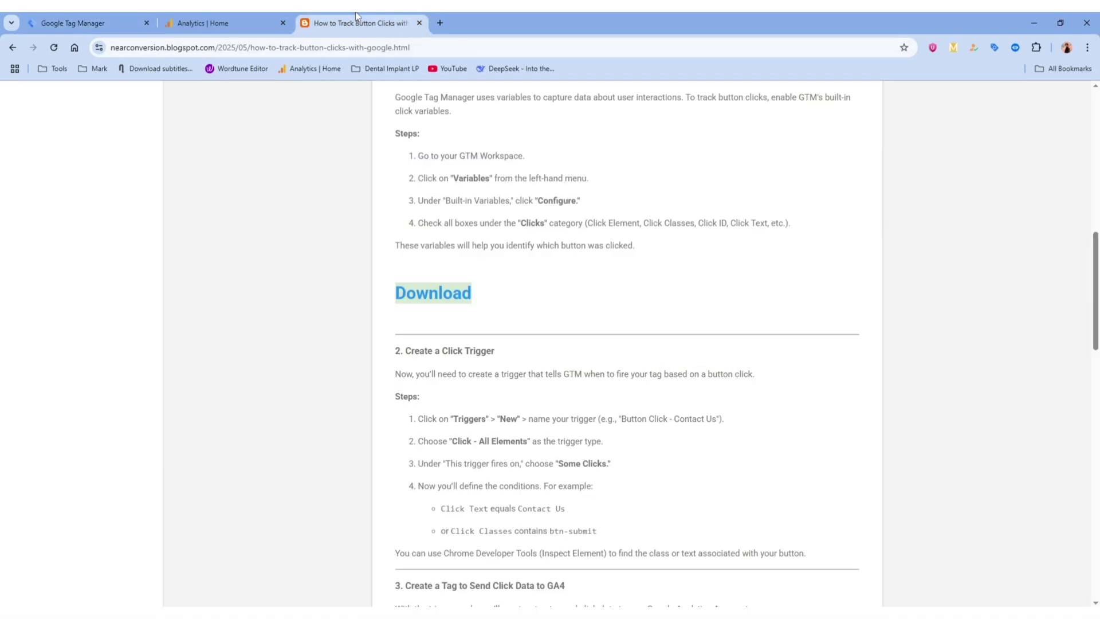
left_click(92, 22)
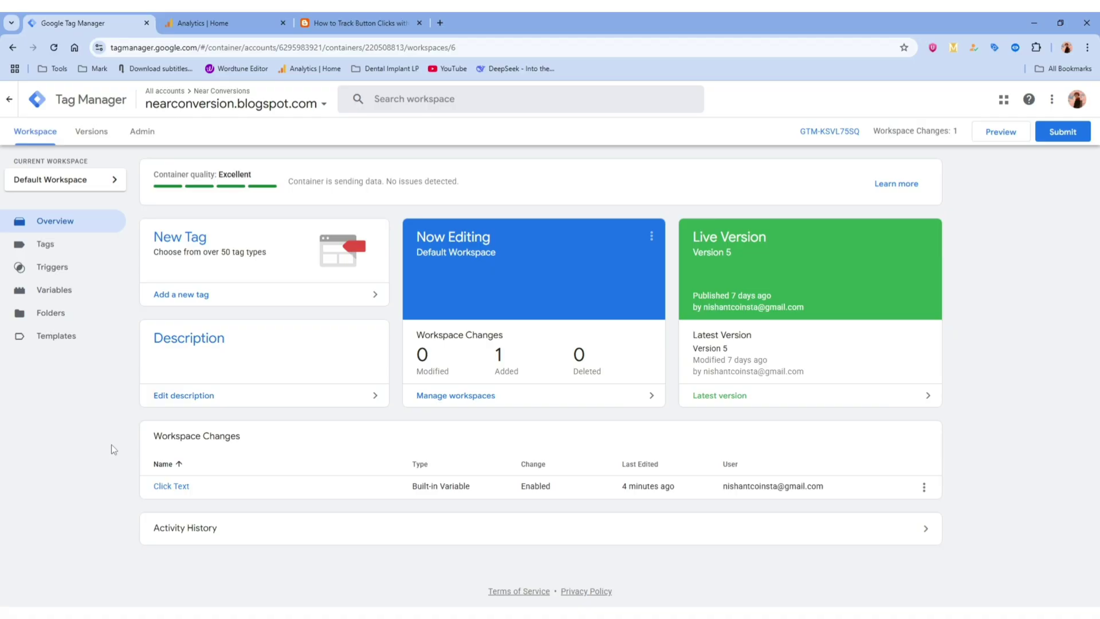
Step: Enable the Click Element, Click Classes, Click ID, Click Target and Click URL built-in variables
left_click(76, 291)
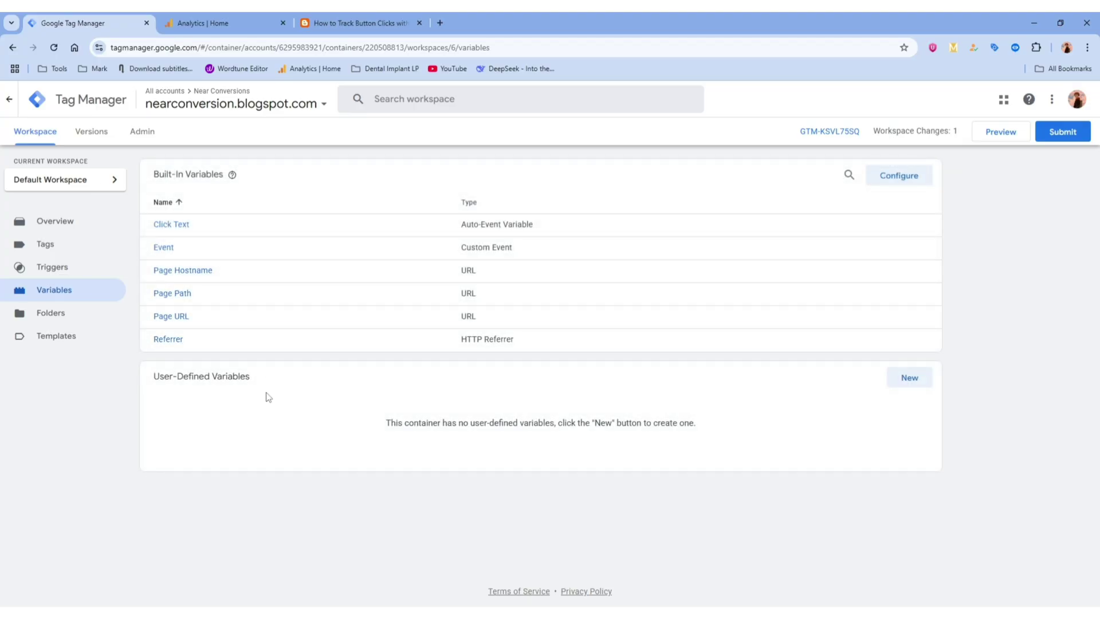
left_click(906, 177)
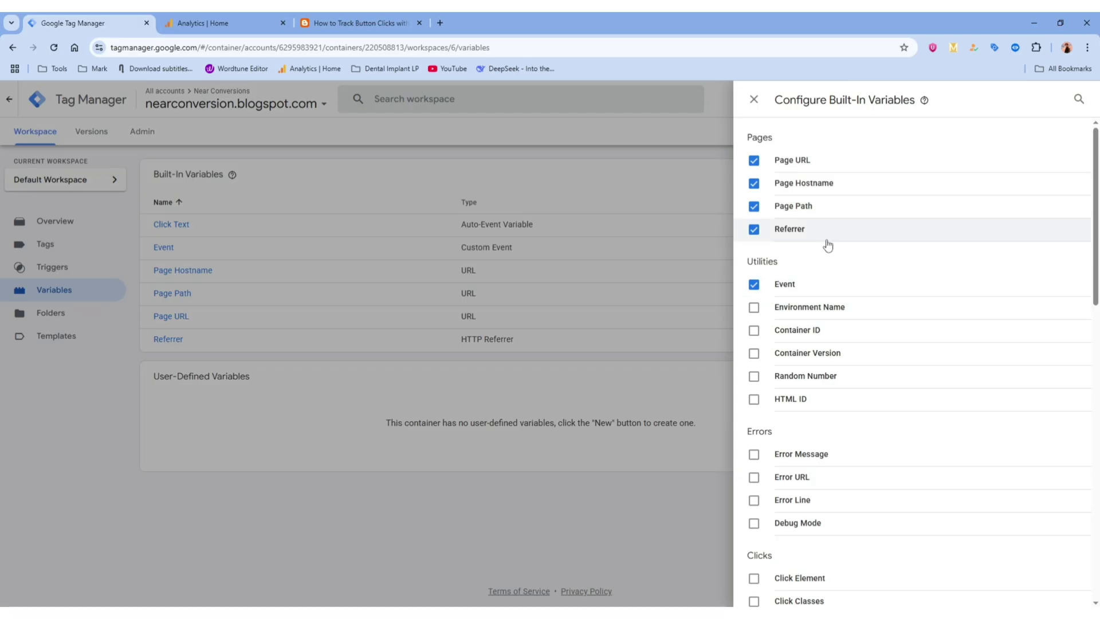
scroll(828, 241, "down", 5)
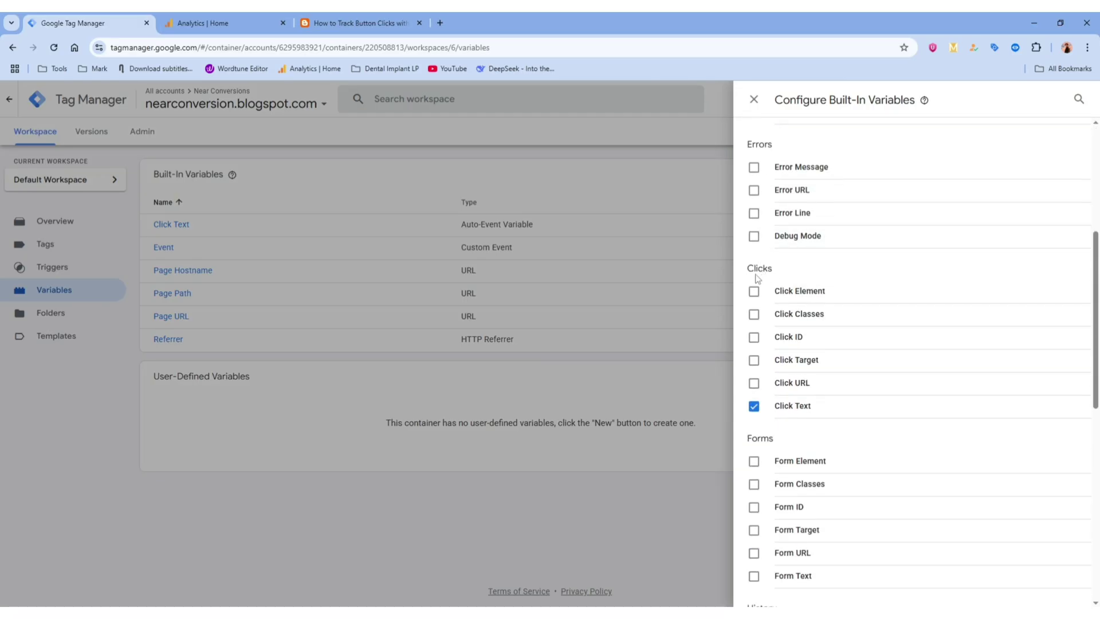
left_click(754, 291)
left_click(754, 314)
left_click(754, 337)
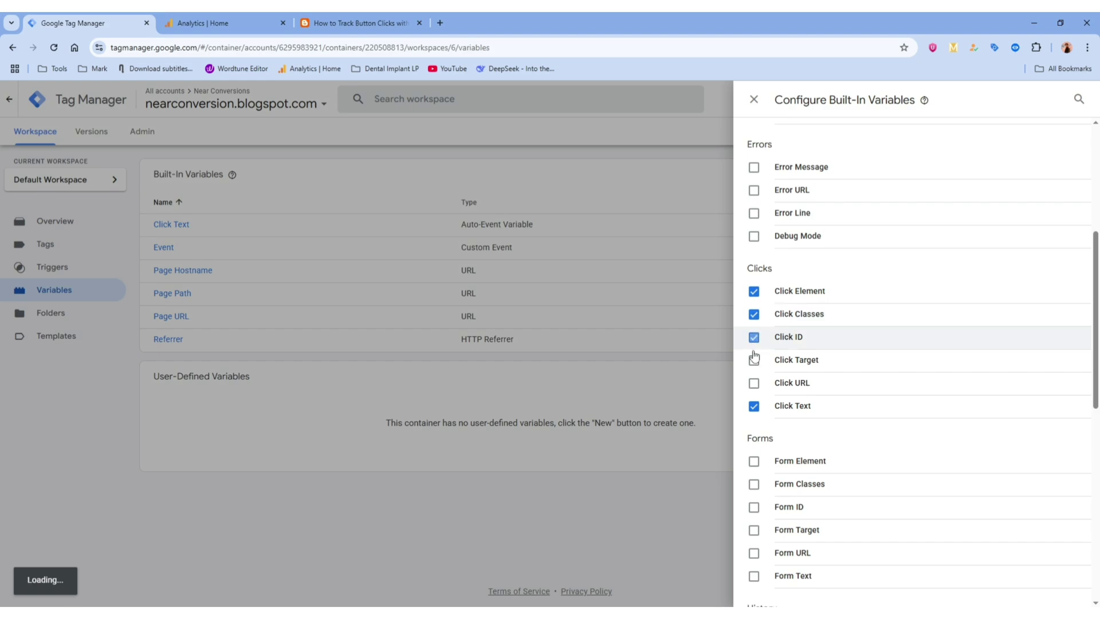
left_click(754, 359)
left_click(755, 383)
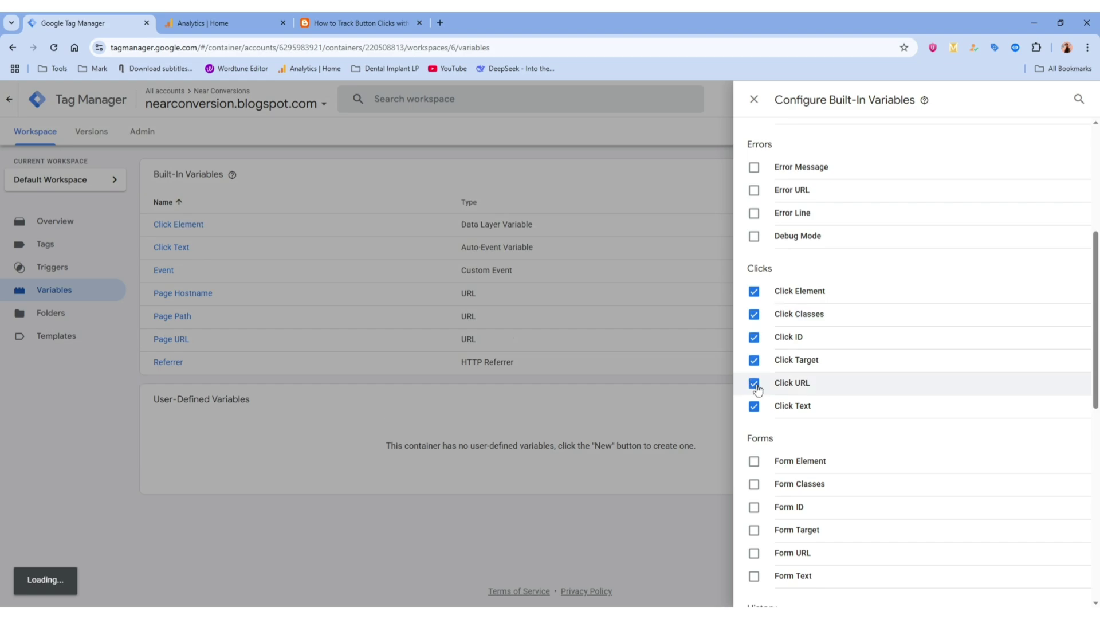
left_click(321, 447)
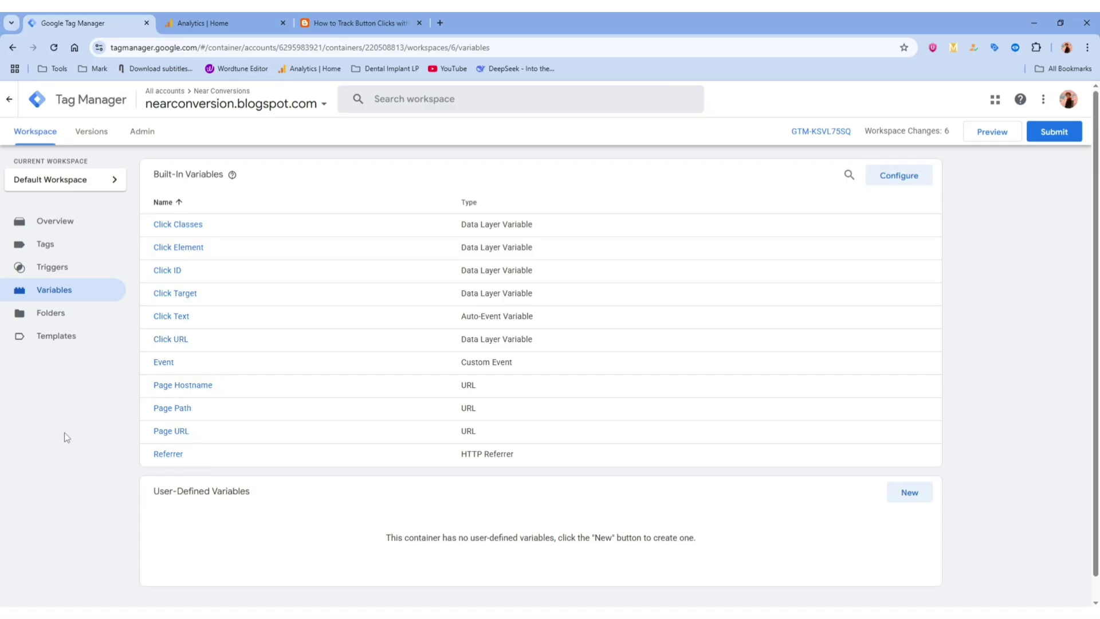
Step: Create a new trigger of the type Click - All Elements
left_click(56, 274)
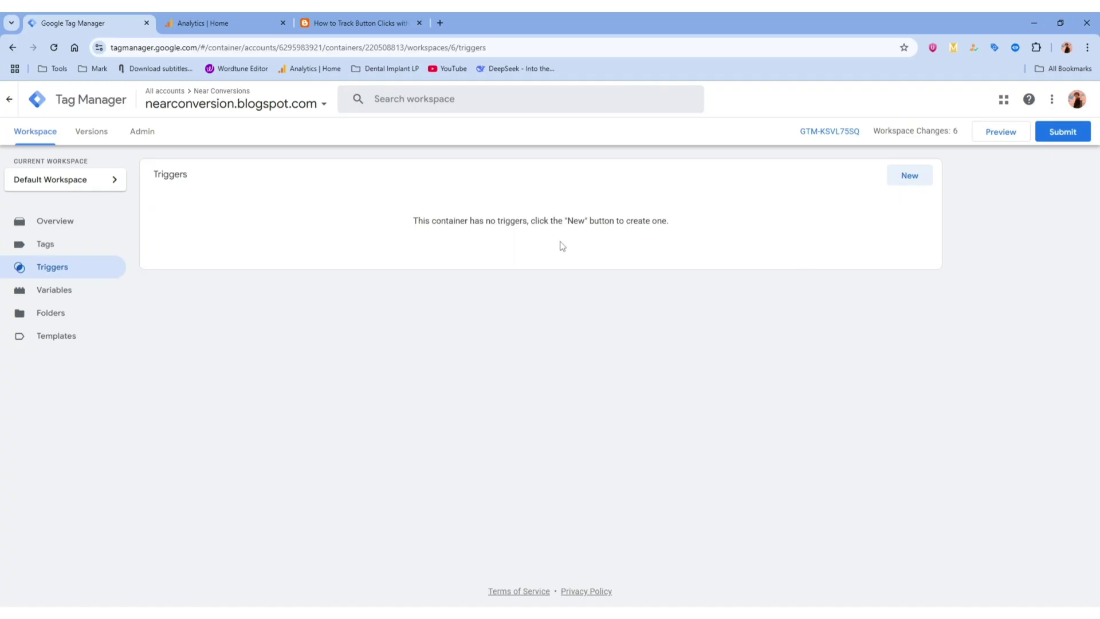
left_click(350, 21)
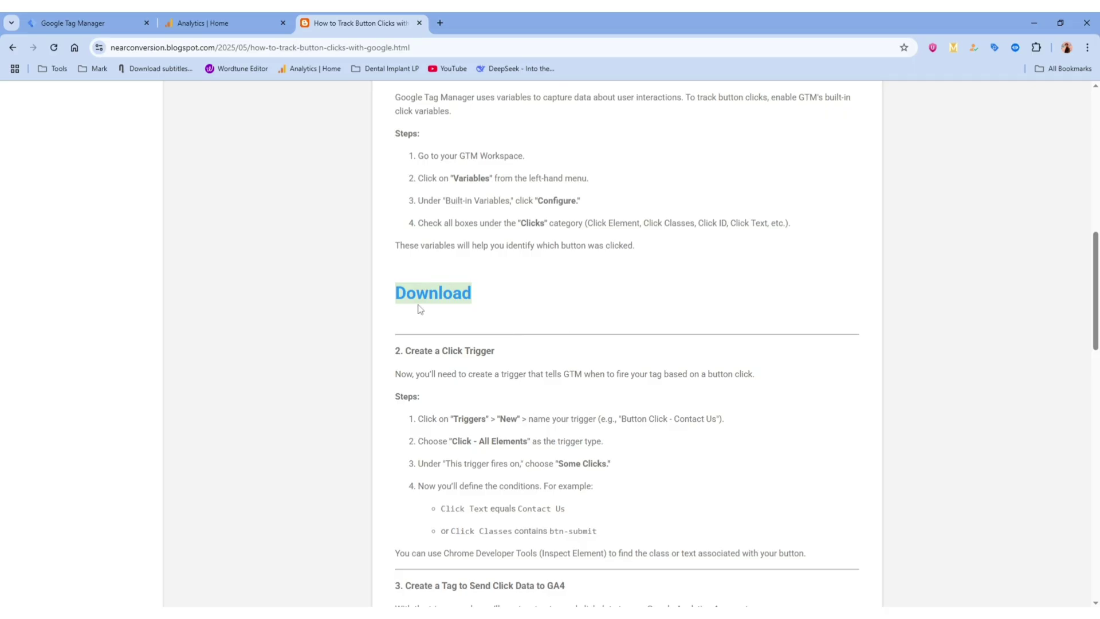
left_click(90, 22)
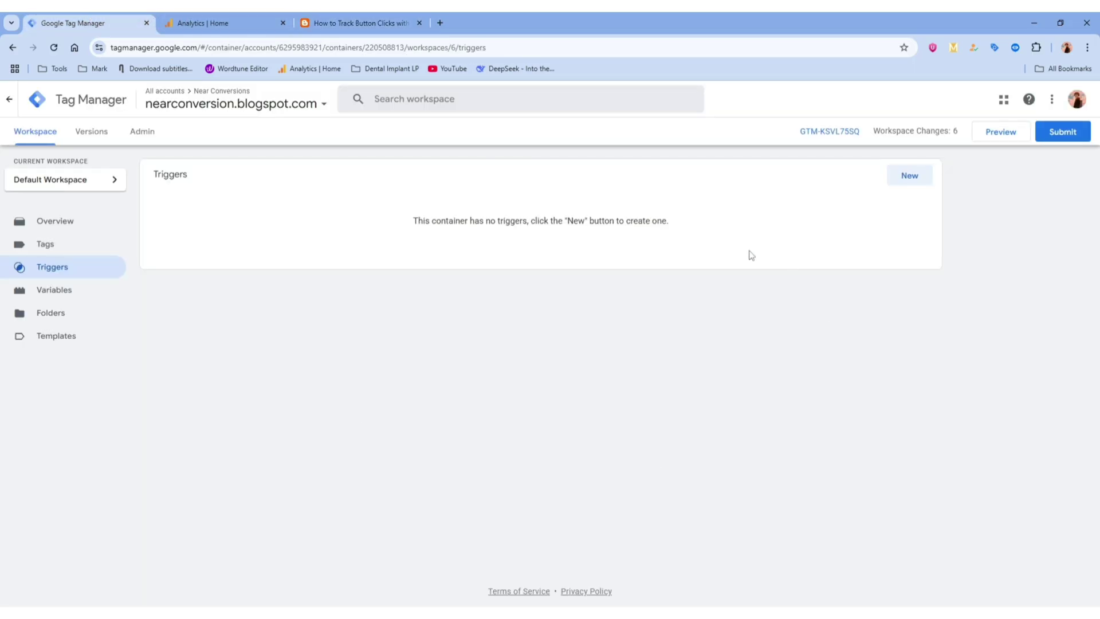
left_click(912, 177)
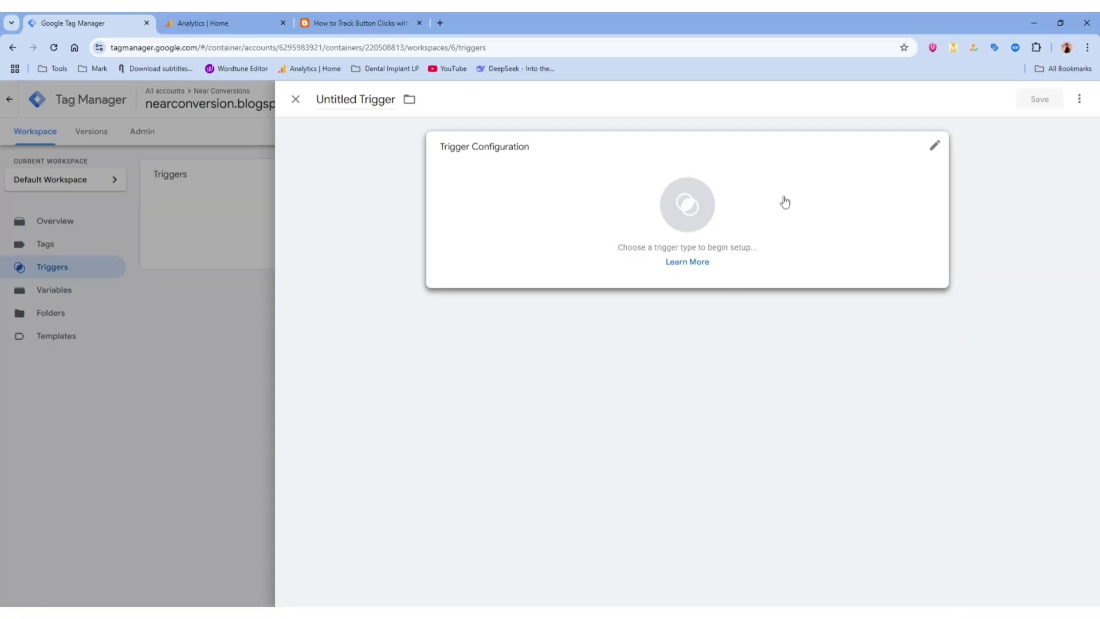
left_click(665, 195)
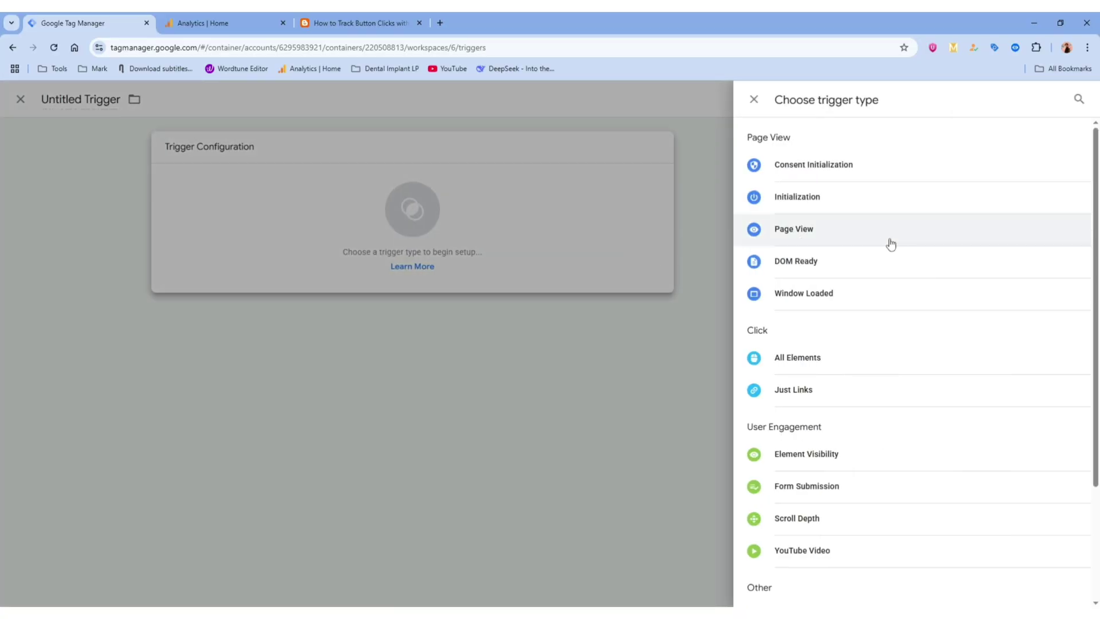
scroll(883, 280, "down", 1)
scroll(874, 312, "down", 1)
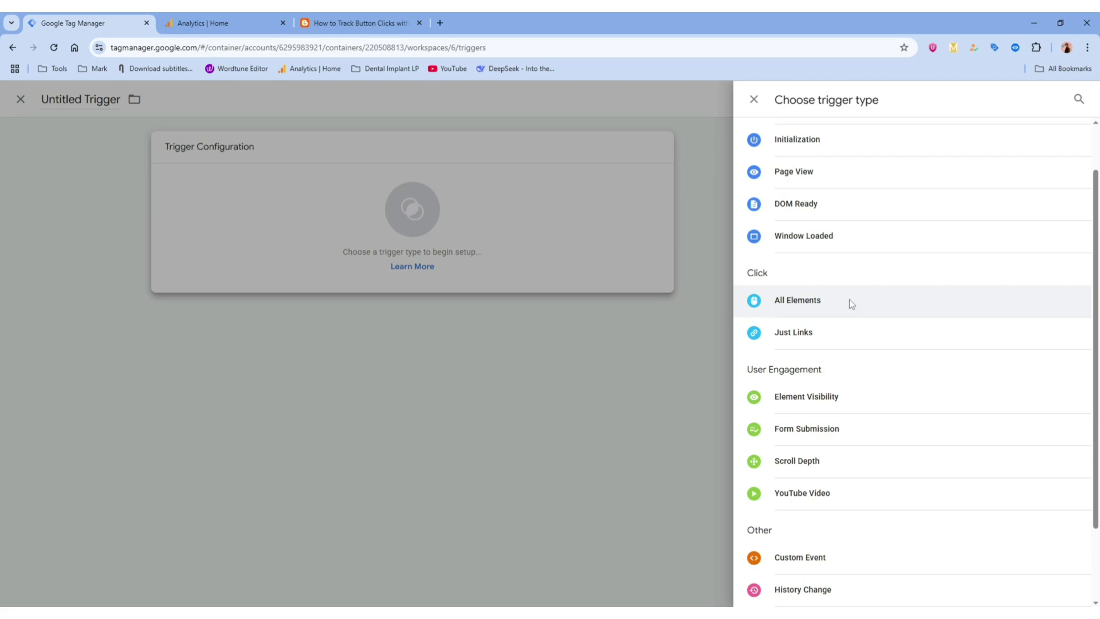
left_click(852, 304)
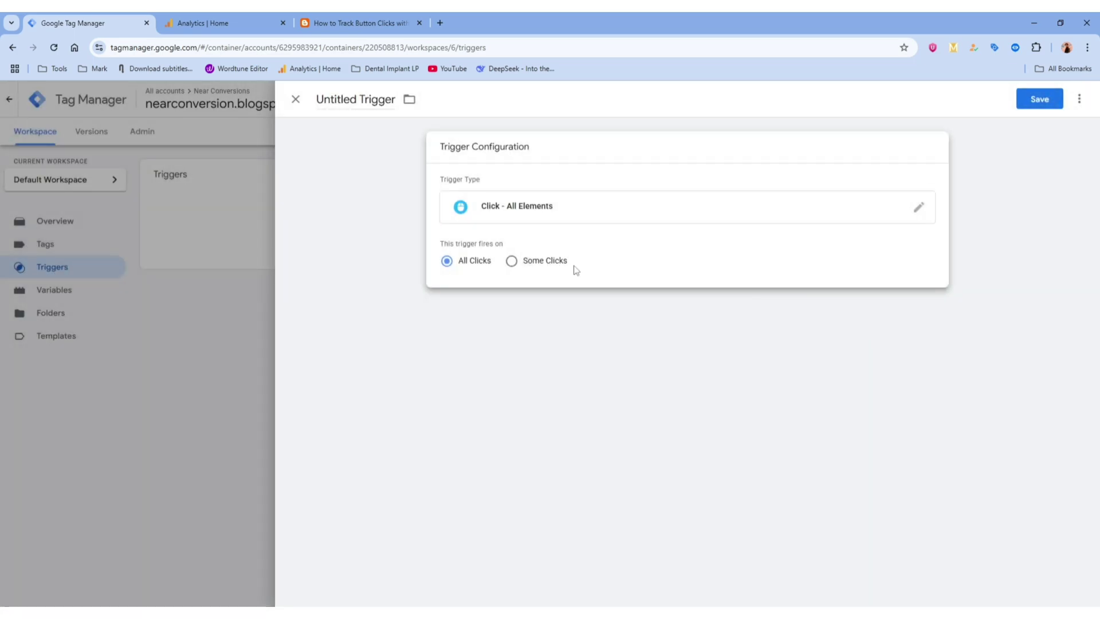
Step: Make the trigger fire on Some Clicks, with {{Click Text}} as the condition's variable
left_click(513, 262)
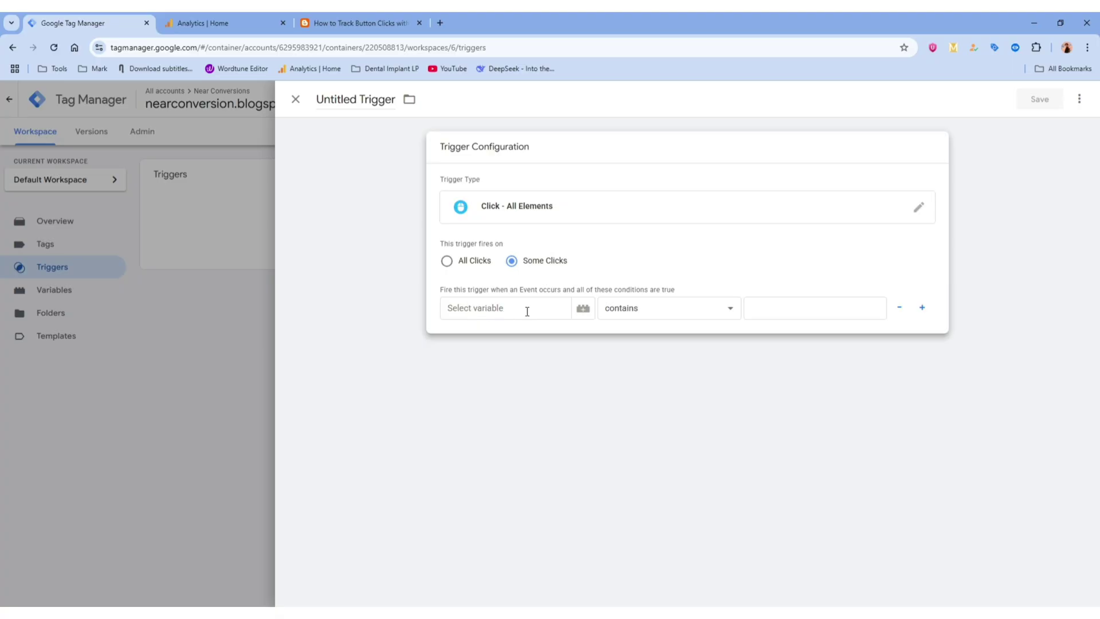
left_click(551, 313)
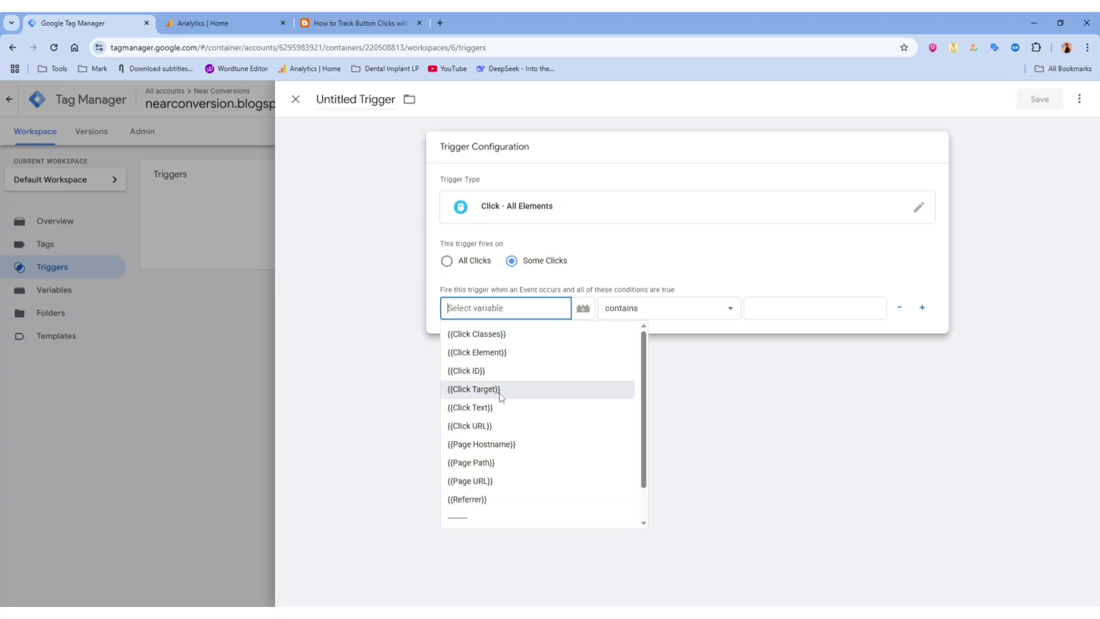
left_click(489, 412)
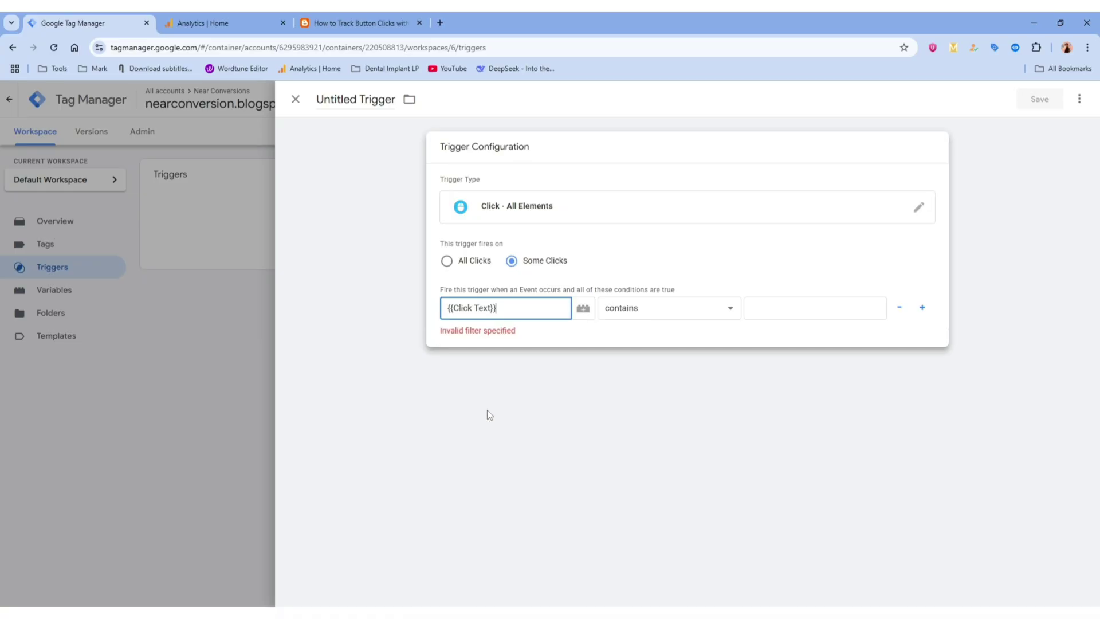
left_click(552, 342)
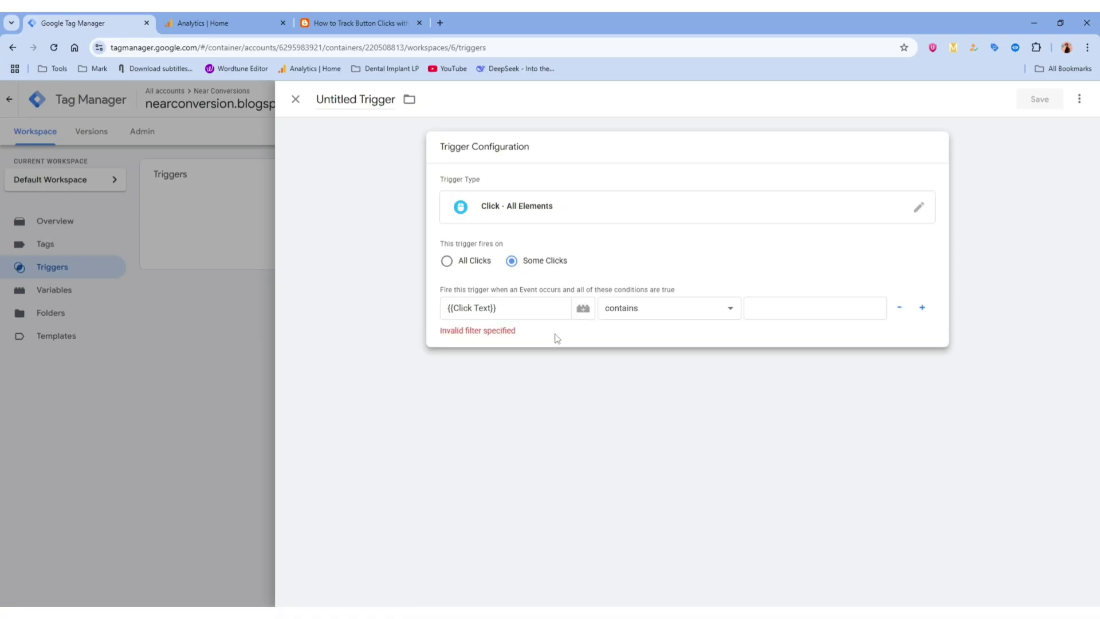
Step: Copy the text "Download" from the blog post's download link and paste it as the value Click Text must contain
left_click(392, 26)
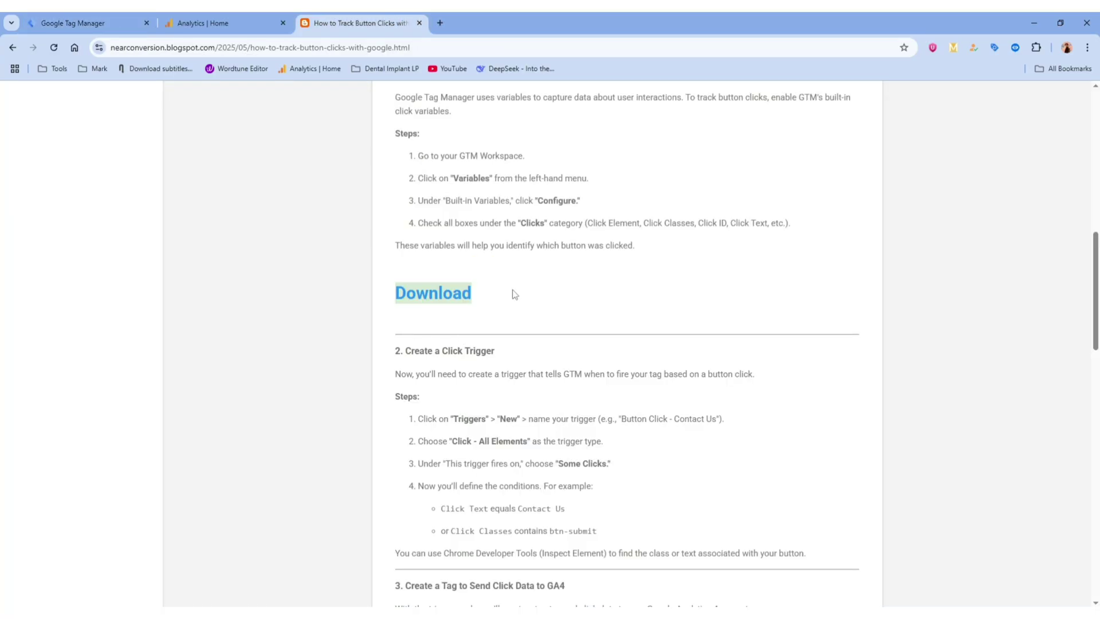
left_click_drag(515, 294, 373, 290)
key("ctrl+c")
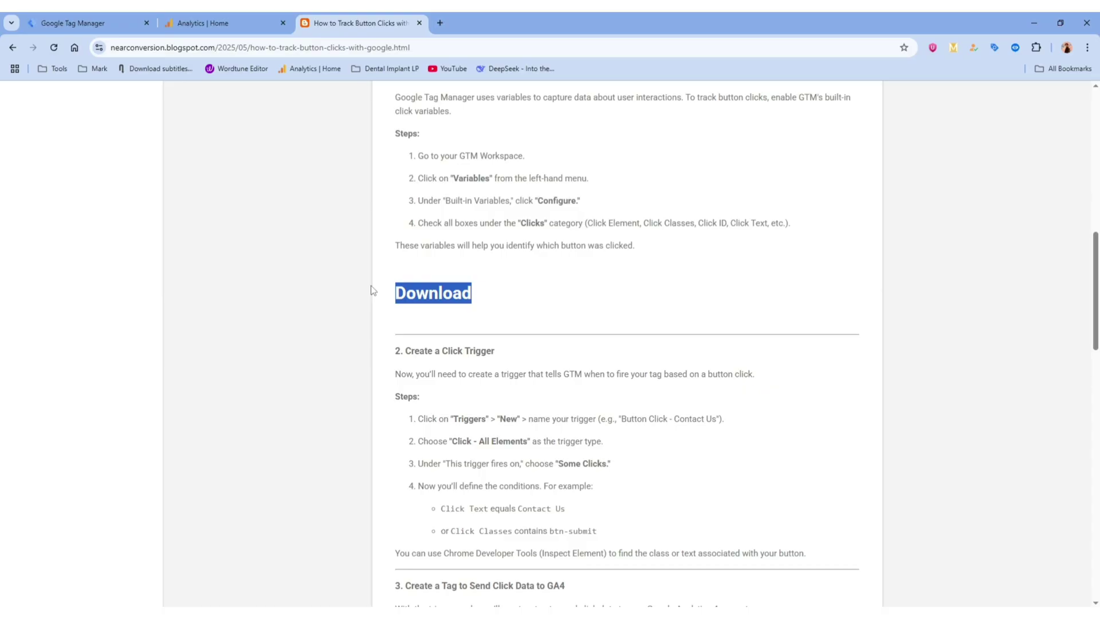
left_click(377, 315)
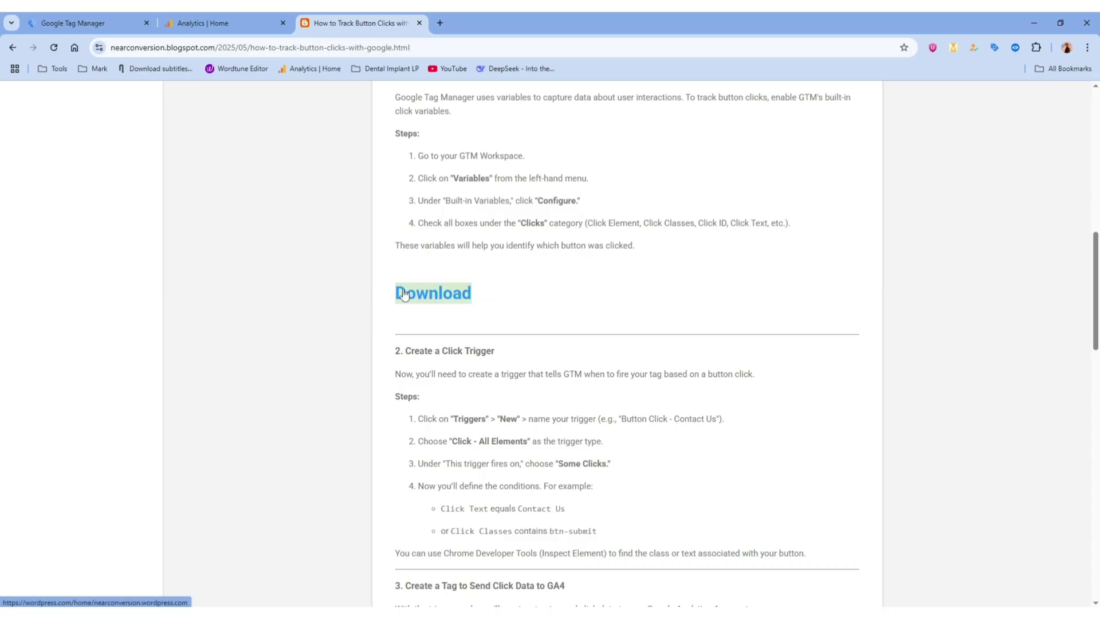
left_click(118, 17)
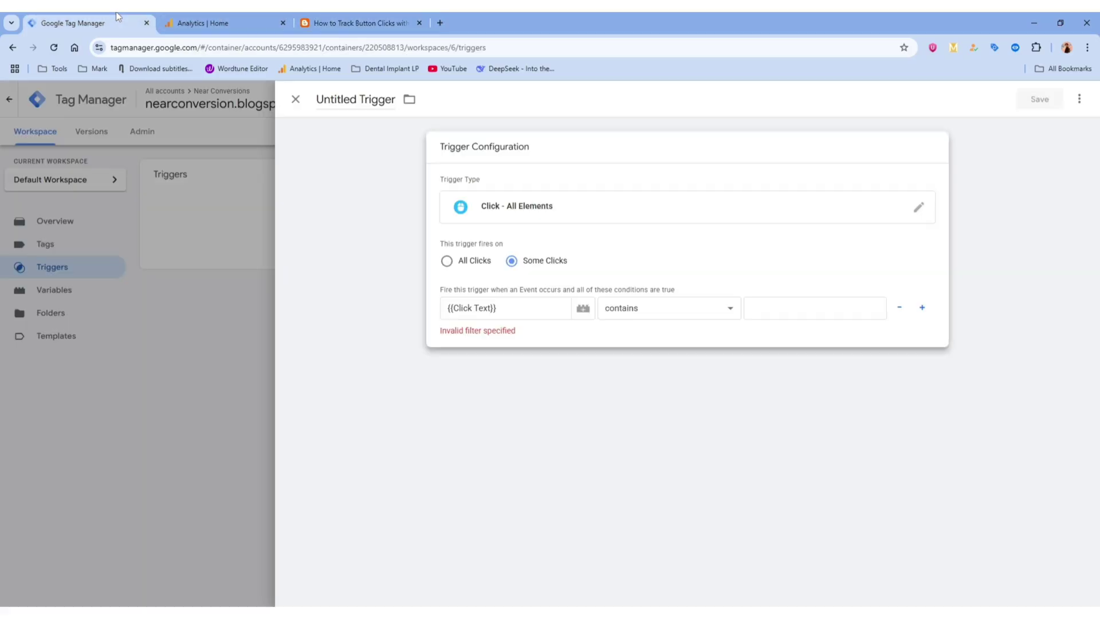
left_click(768, 306)
key("ctrl+v")
left_click(765, 274)
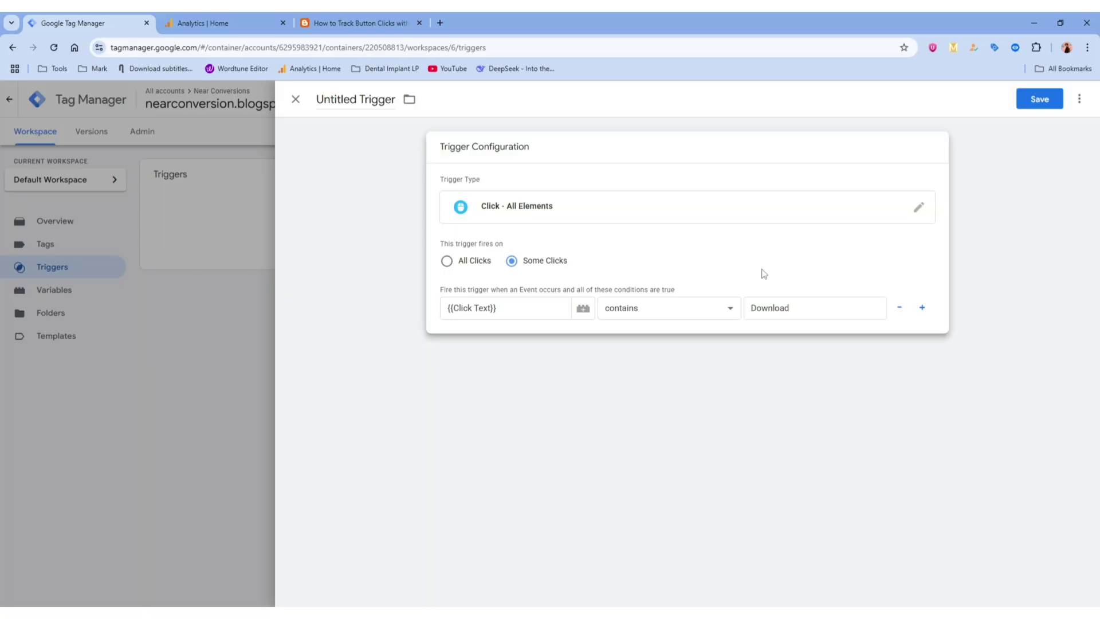
Step: Name the trigger "download button" and save it
left_click(346, 101)
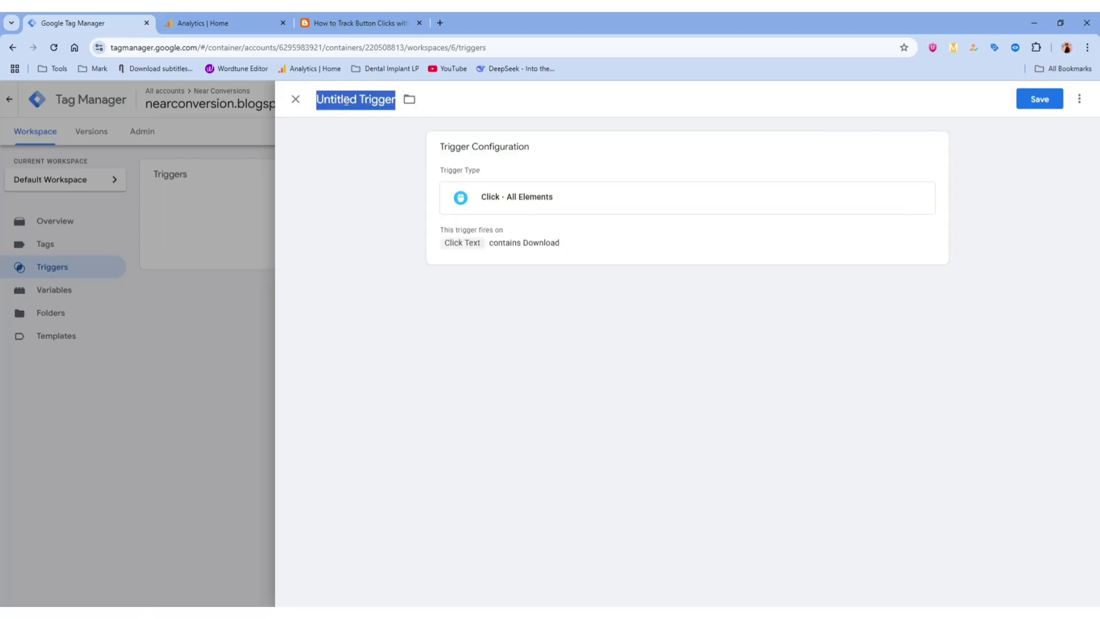
type("downlo")
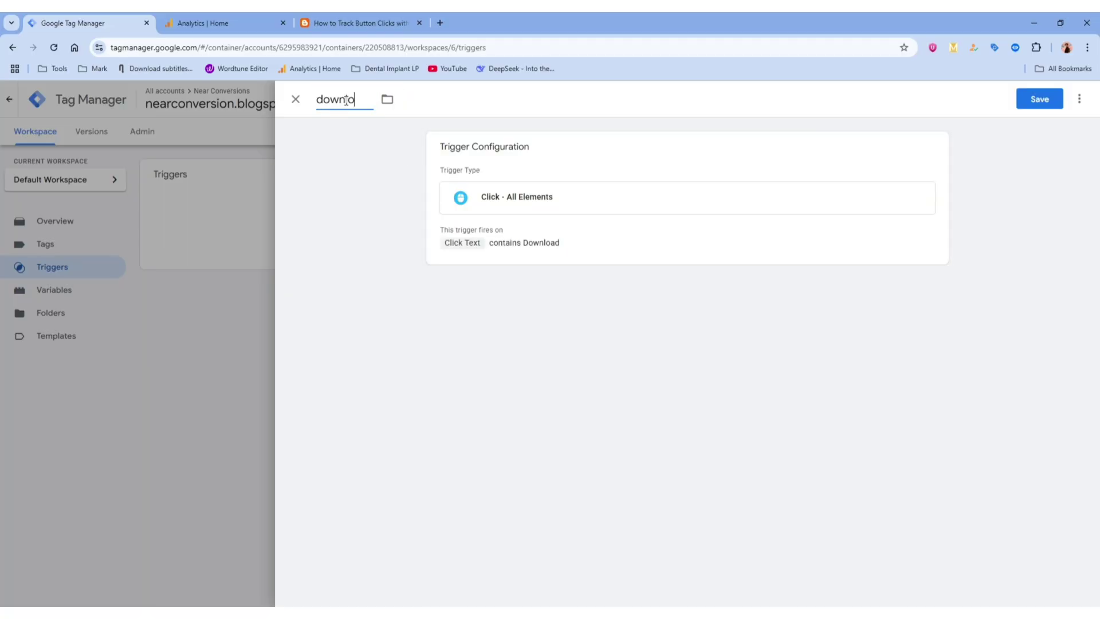
type("ad button")
key("ctrl+a")
left_click(651, 337)
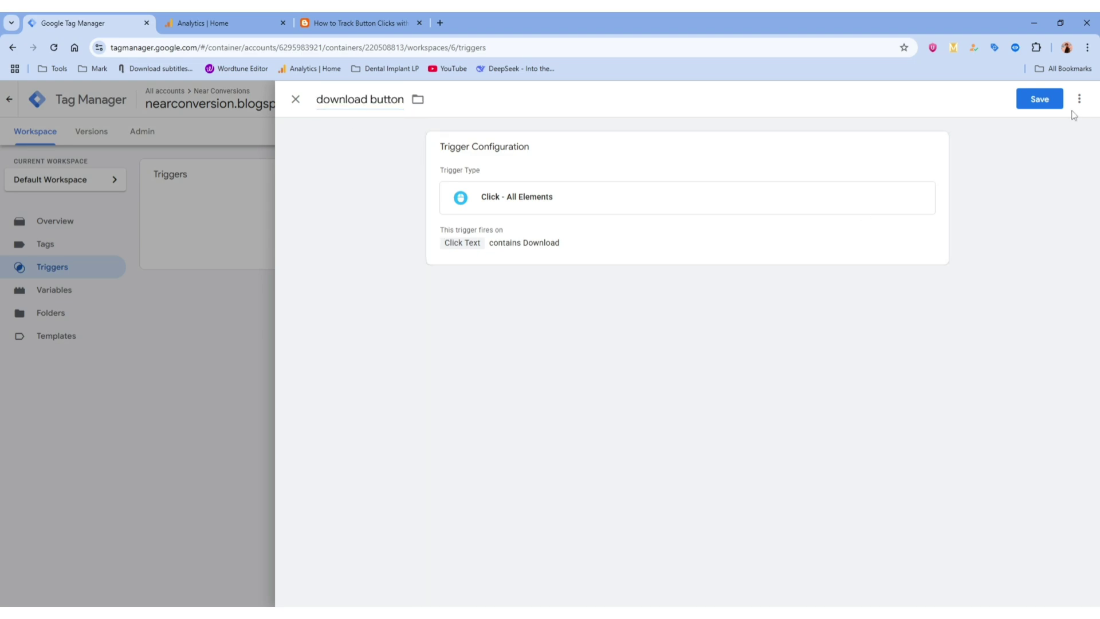
left_click(1038, 102)
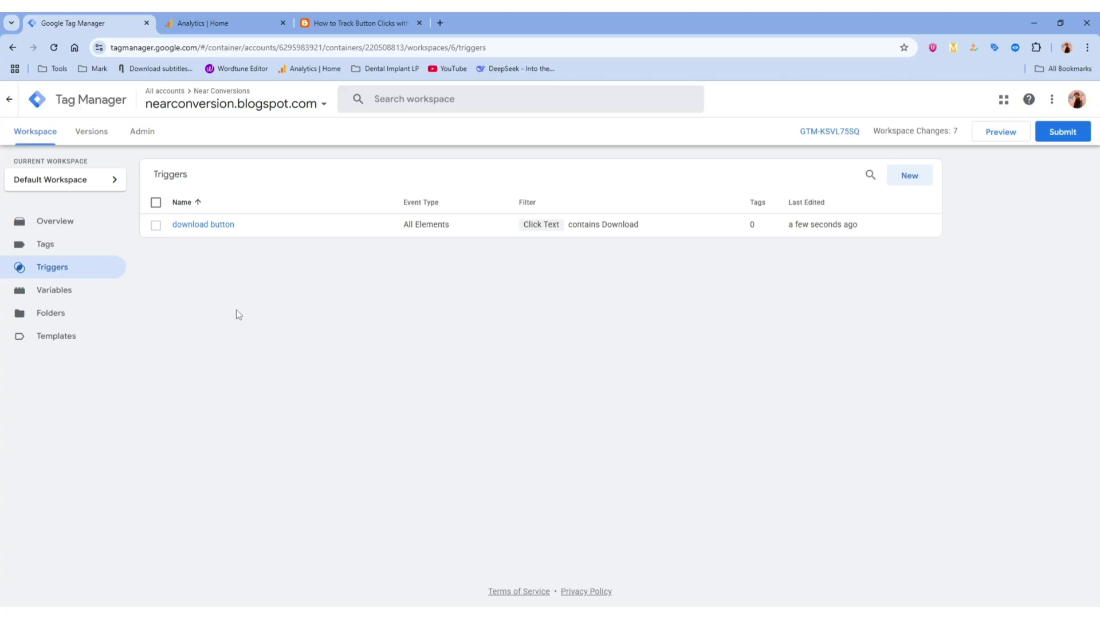
Step: Create a new tag and assign the "download button" trigger as its firing trigger
left_click(60, 245)
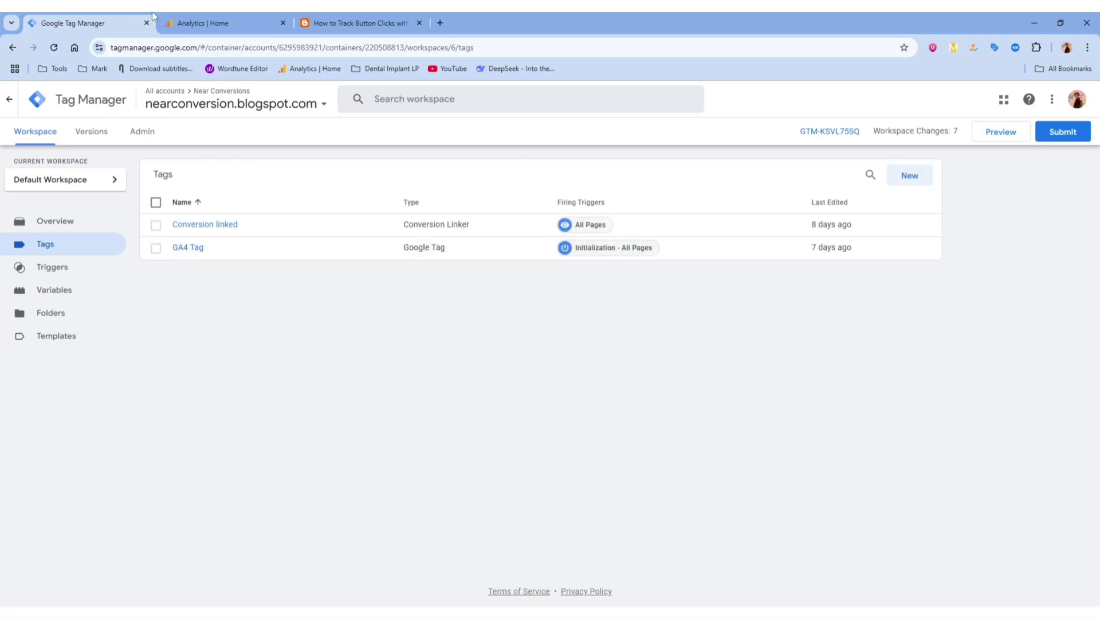
left_click(195, 23)
left_click(80, 25)
left_click(912, 179)
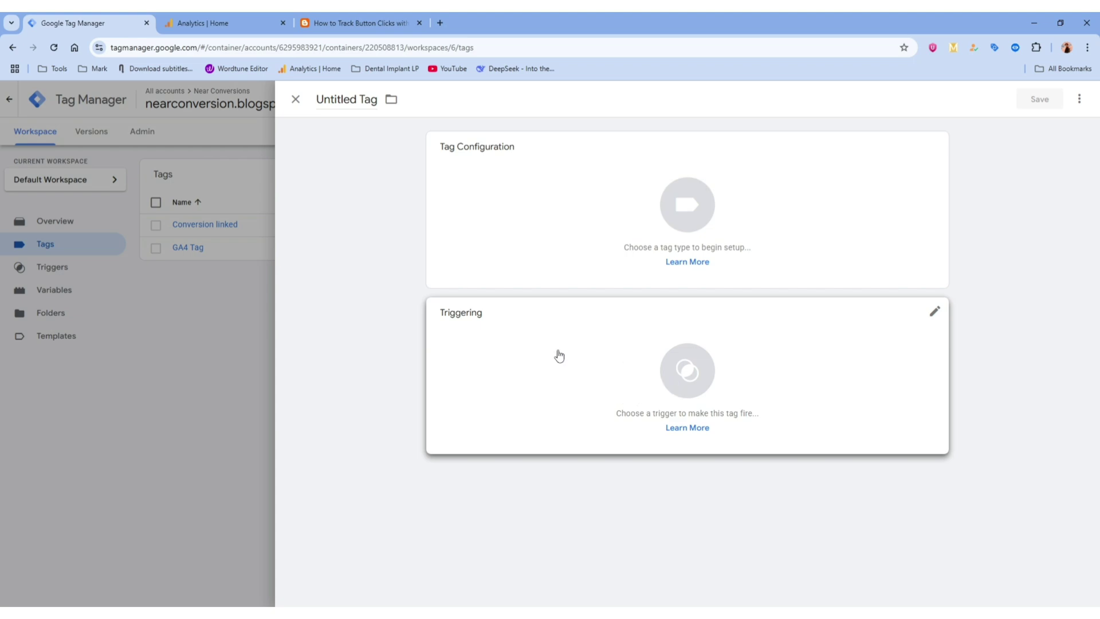
left_click(649, 353)
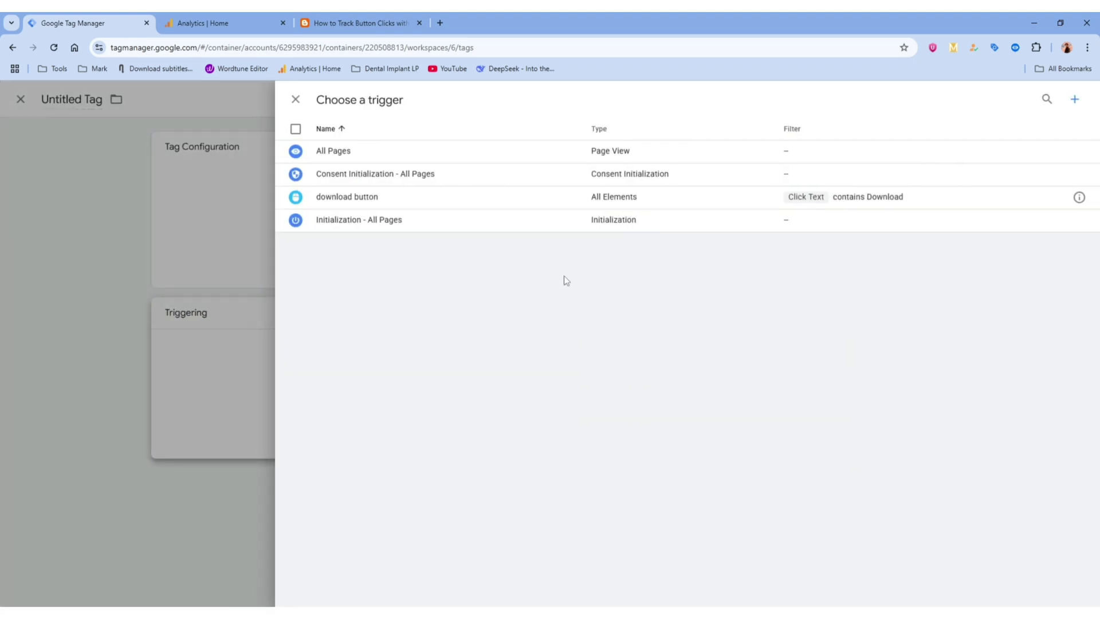
left_click(337, 200)
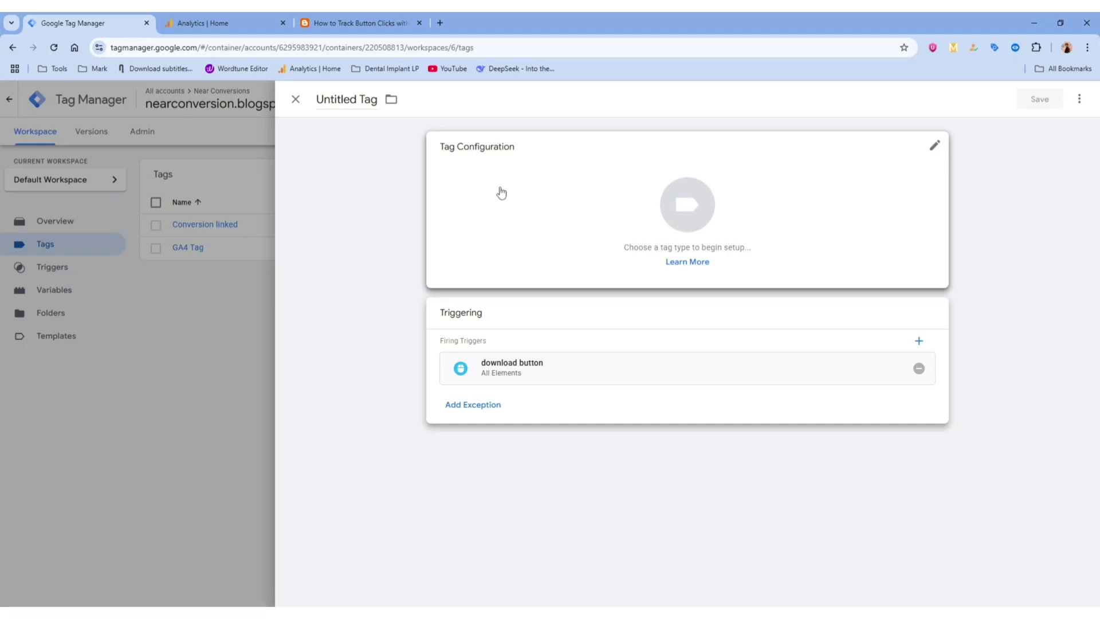
Step: Set the new tag's type to Google Analytics: GA4 Event
left_click(697, 215)
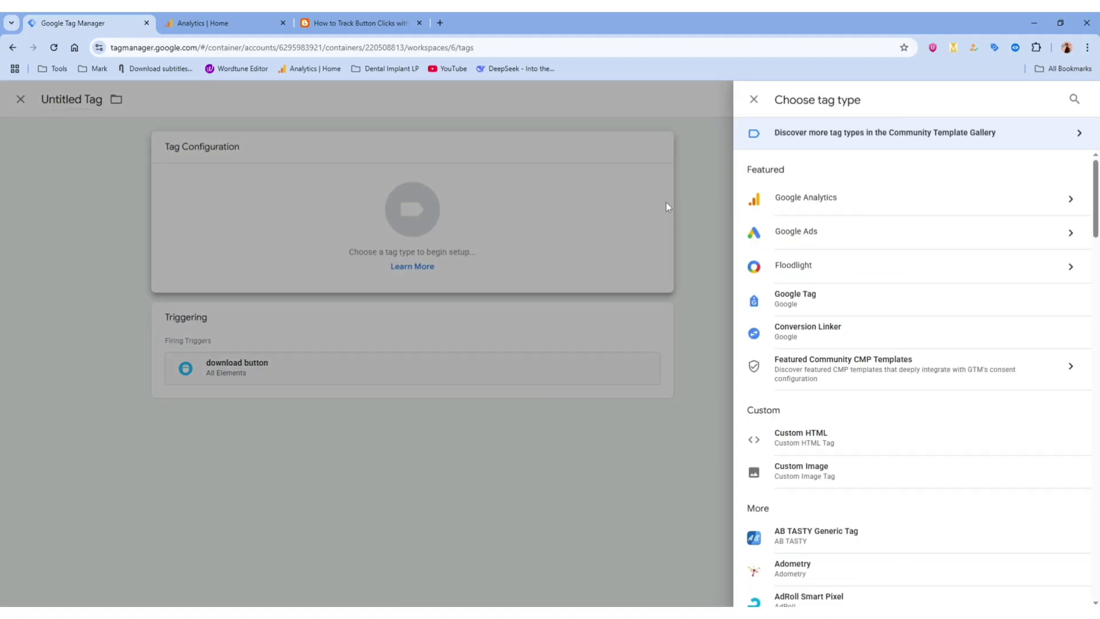
left_click(825, 200)
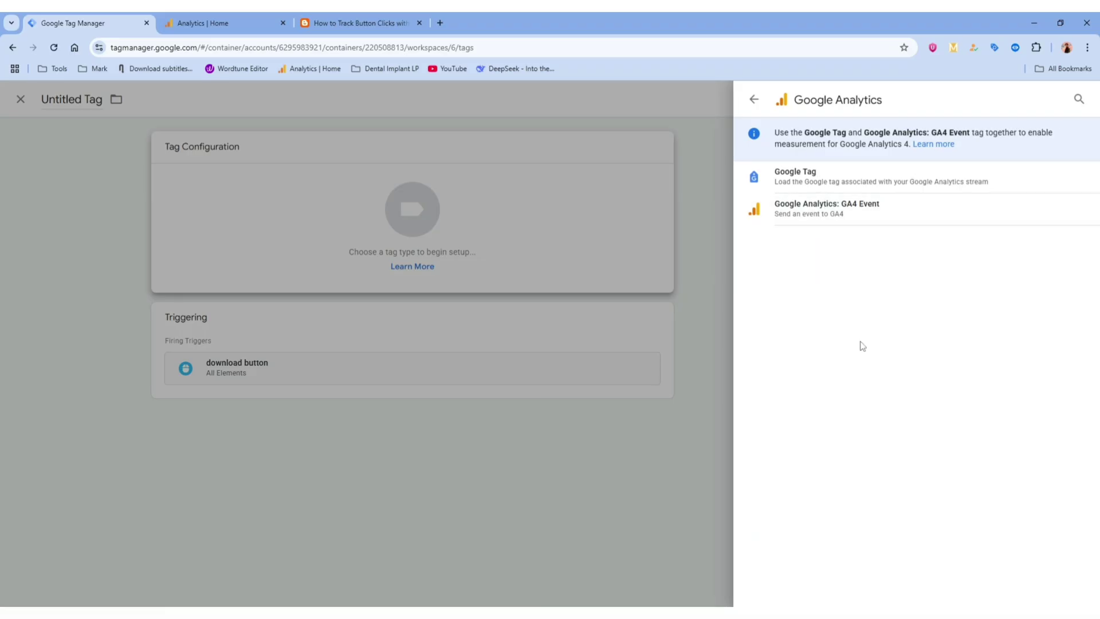
left_click(849, 213)
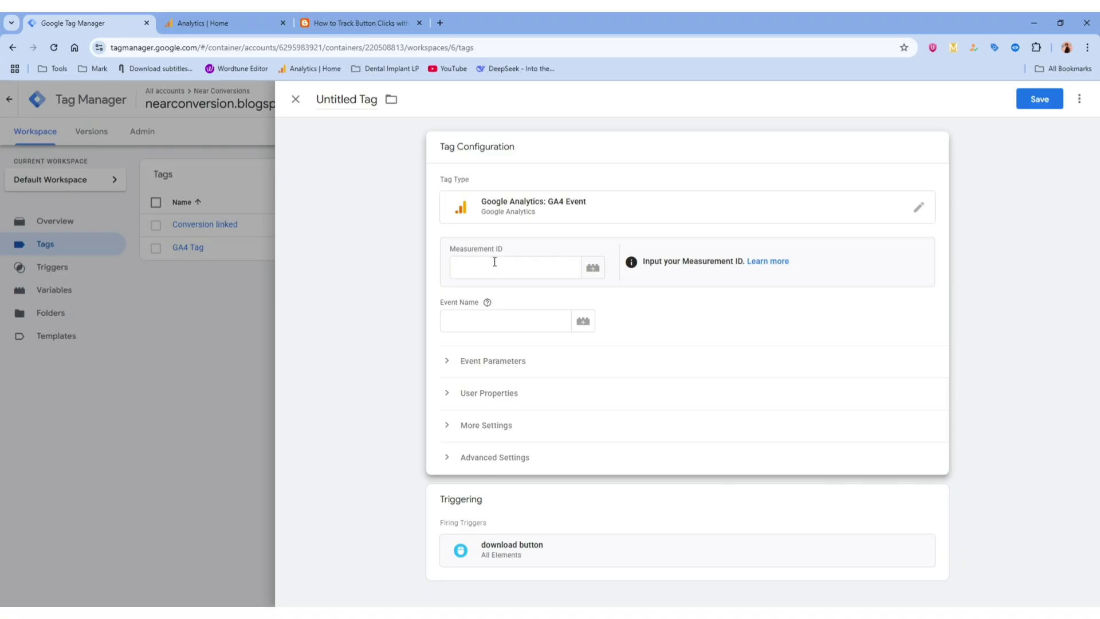
Step: Switch to Google Analytics and copy the Measurement ID from the Near Conversions web data stream's details
left_click(495, 261)
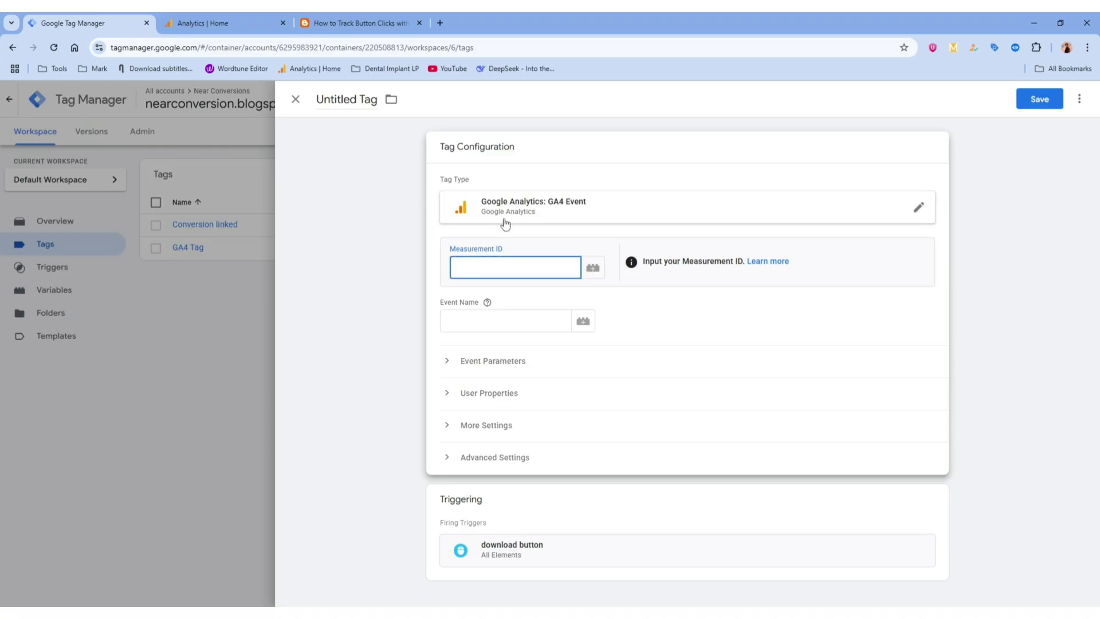
left_click(229, 23)
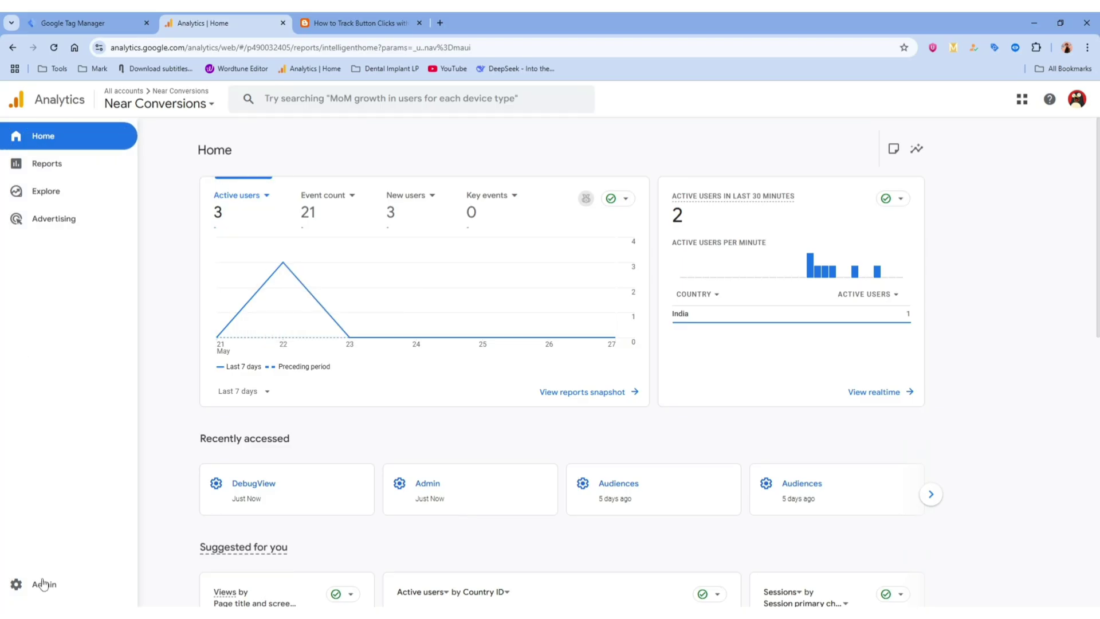
left_click(42, 587)
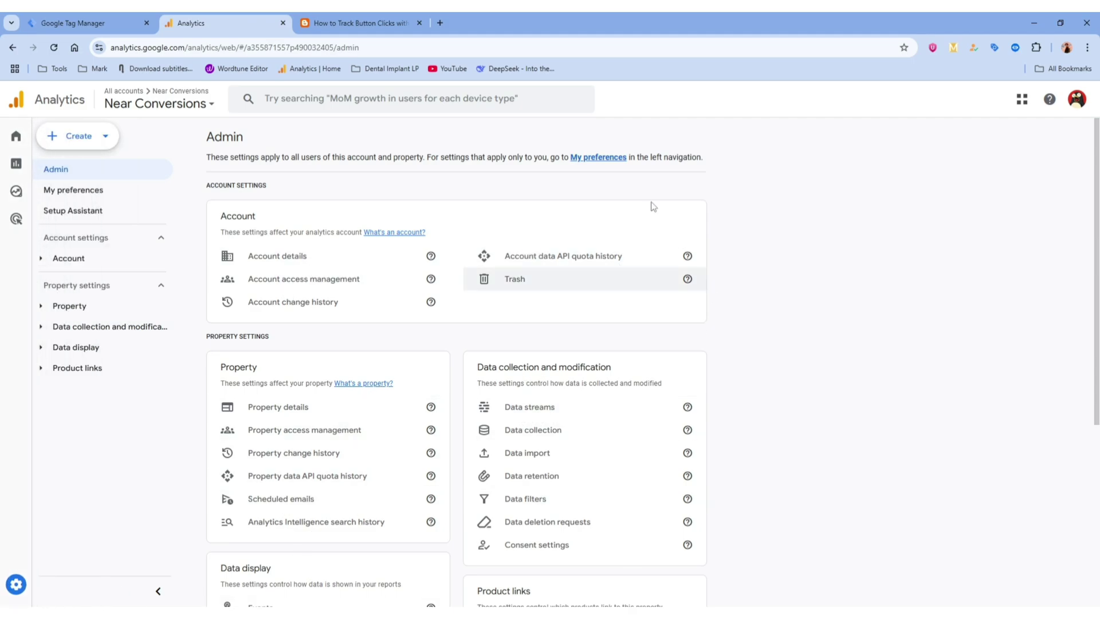
left_click(43, 348)
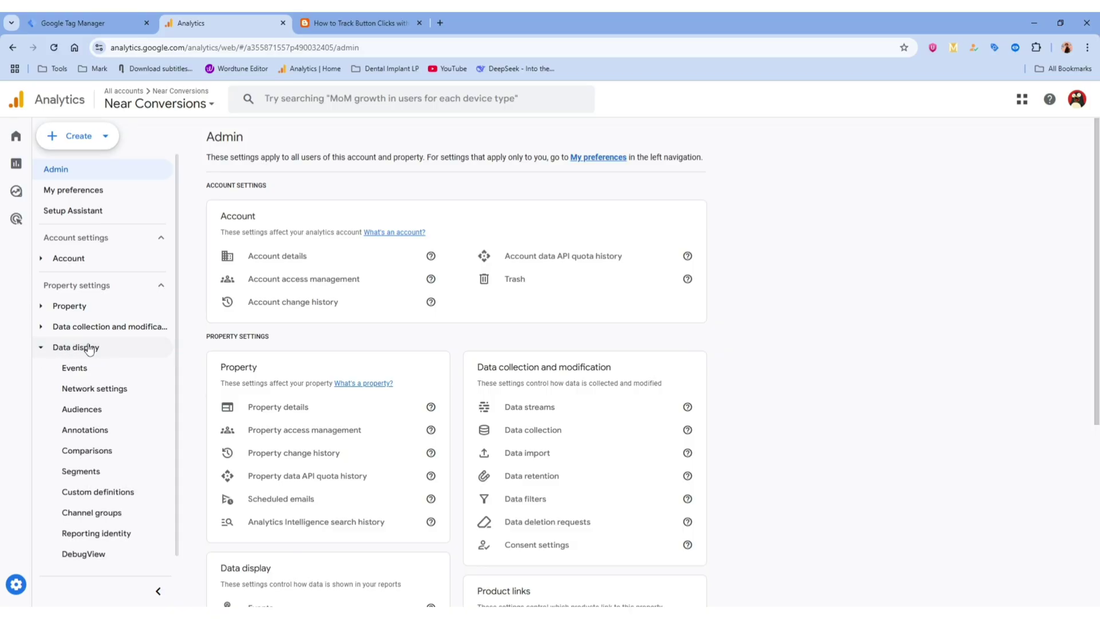
scroll(89, 350, "down", 1)
left_click(42, 331)
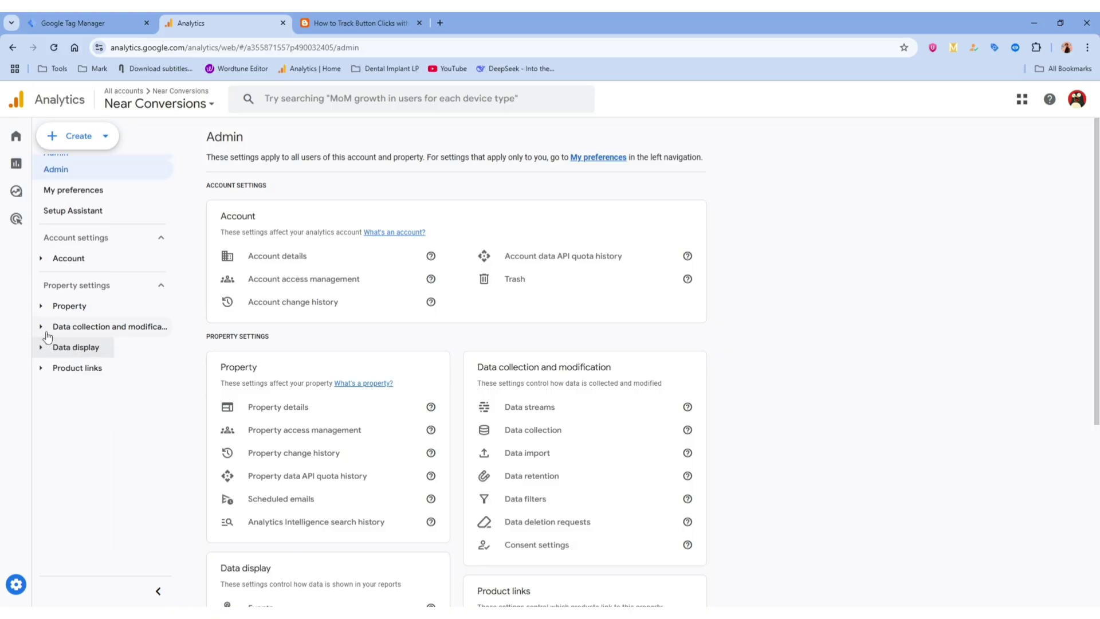
left_click(44, 328)
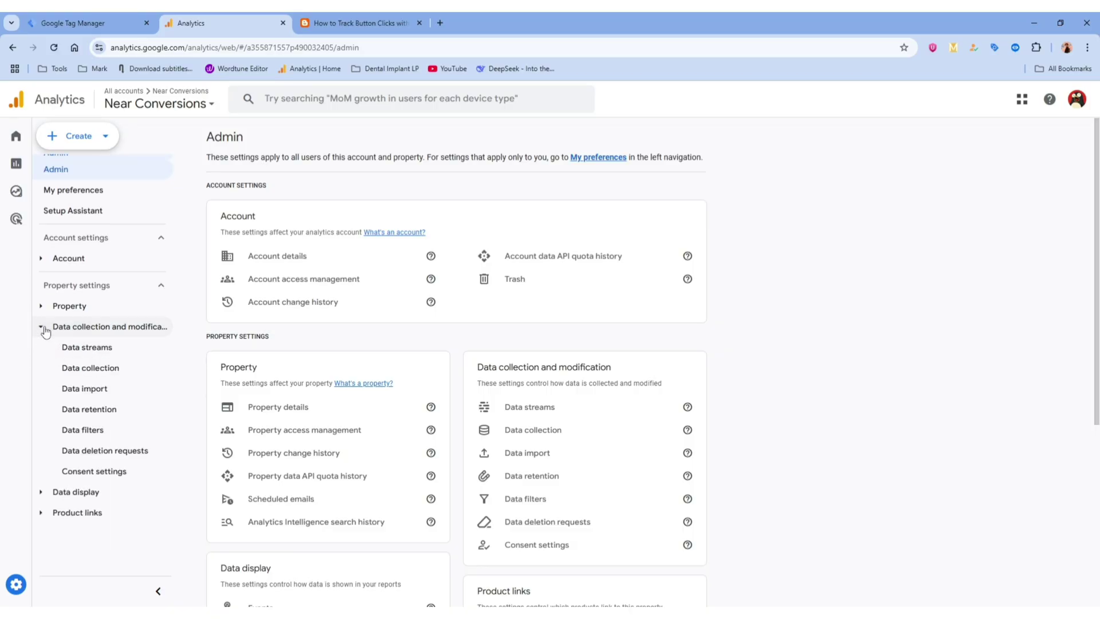
left_click(98, 350)
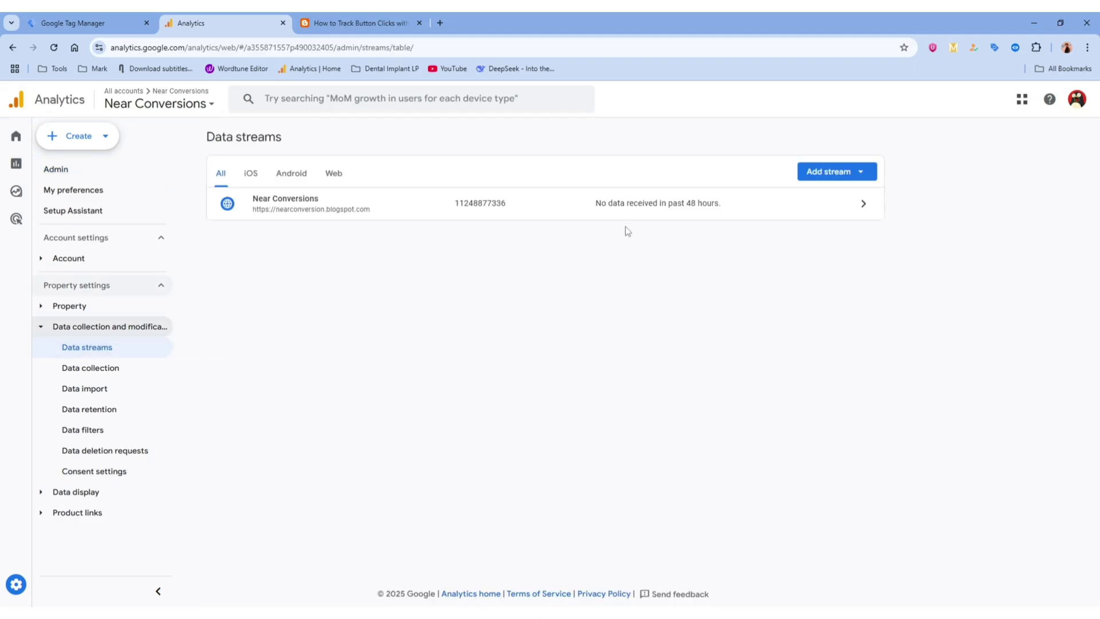
left_click(661, 209)
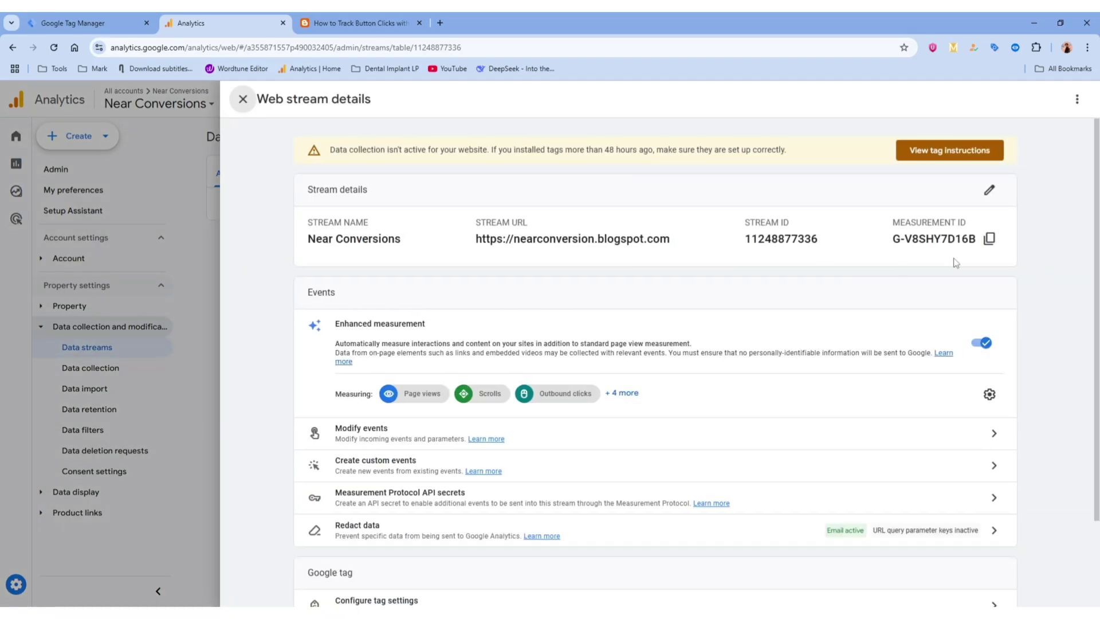
triple_click(915, 219)
left_click(917, 220)
left_click(995, 245)
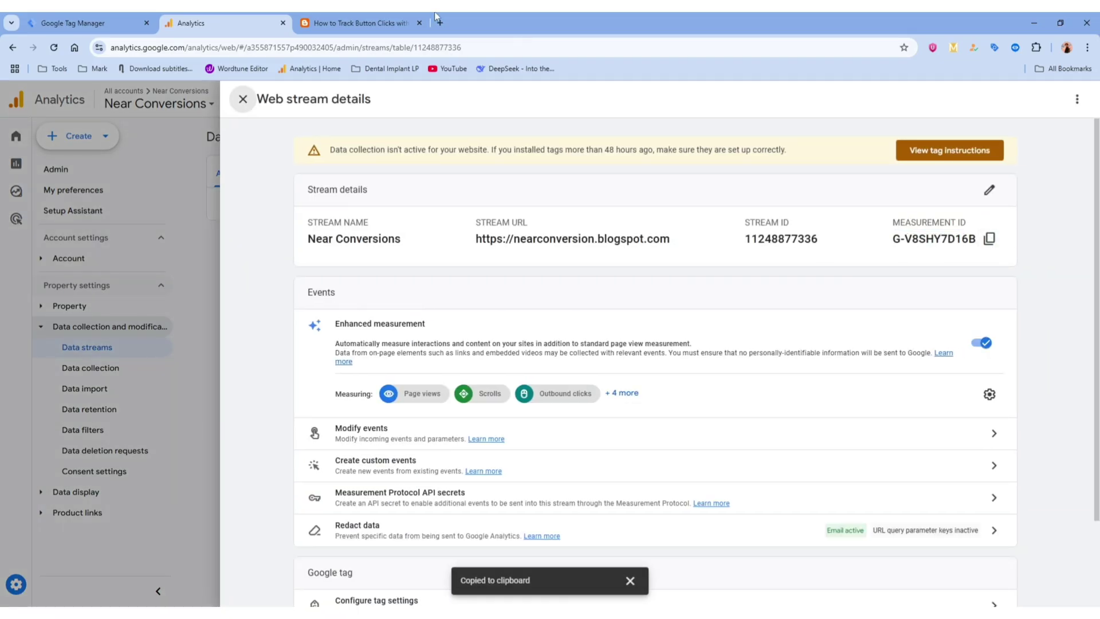
Step: Back in Google Tag Manager, paste the copied Measurement ID into the tag and set the event name to Download_button
left_click(87, 16)
right_click(505, 265)
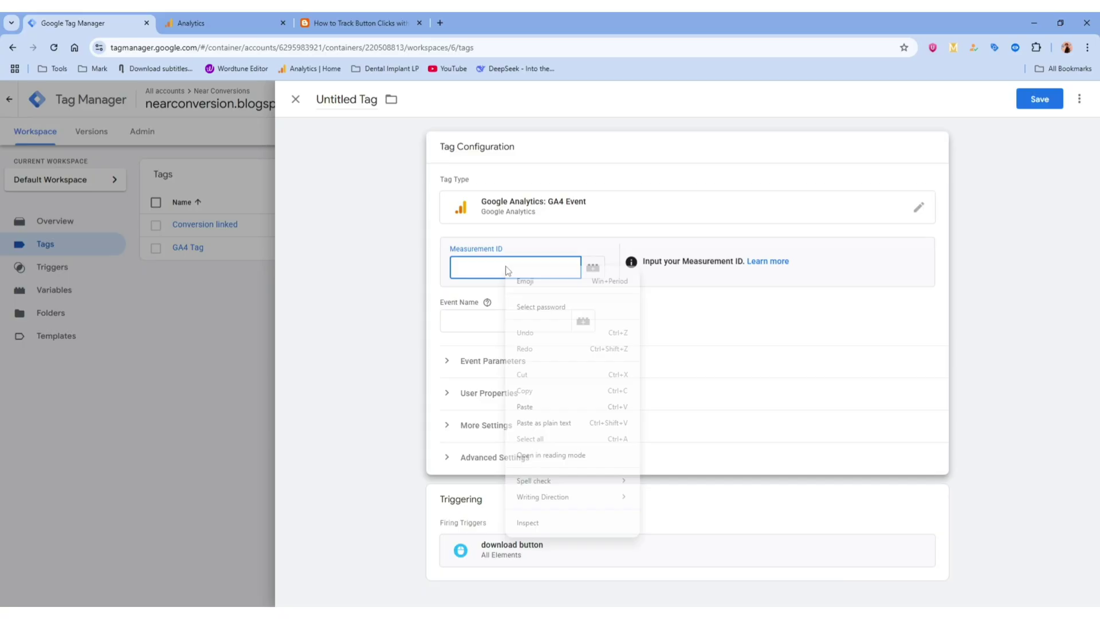
left_click(552, 399)
left_click(505, 319)
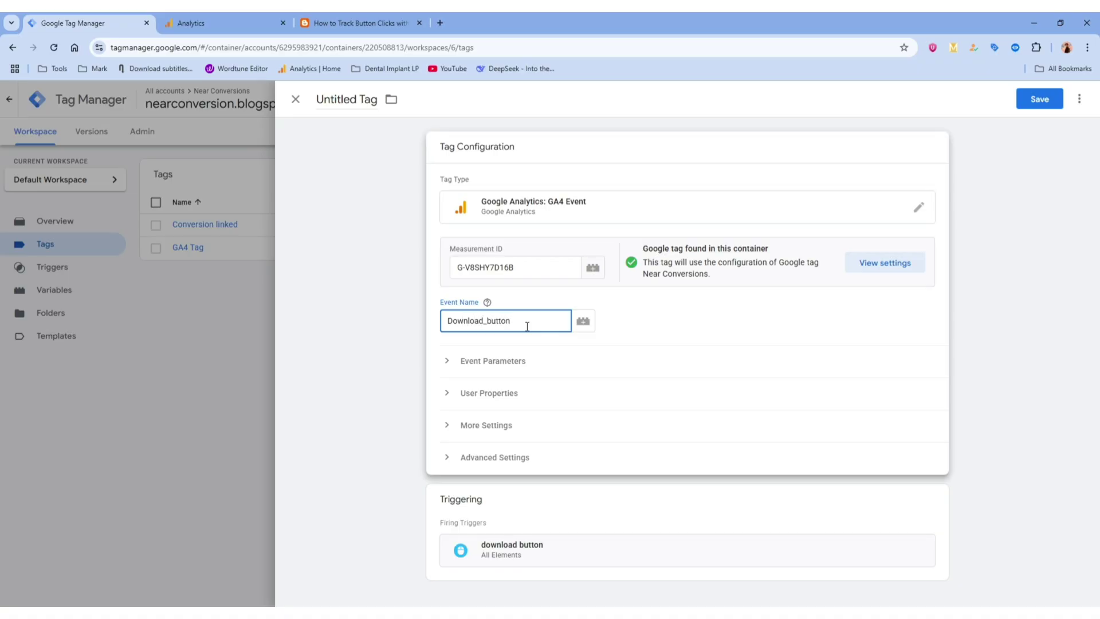
left_click(634, 327)
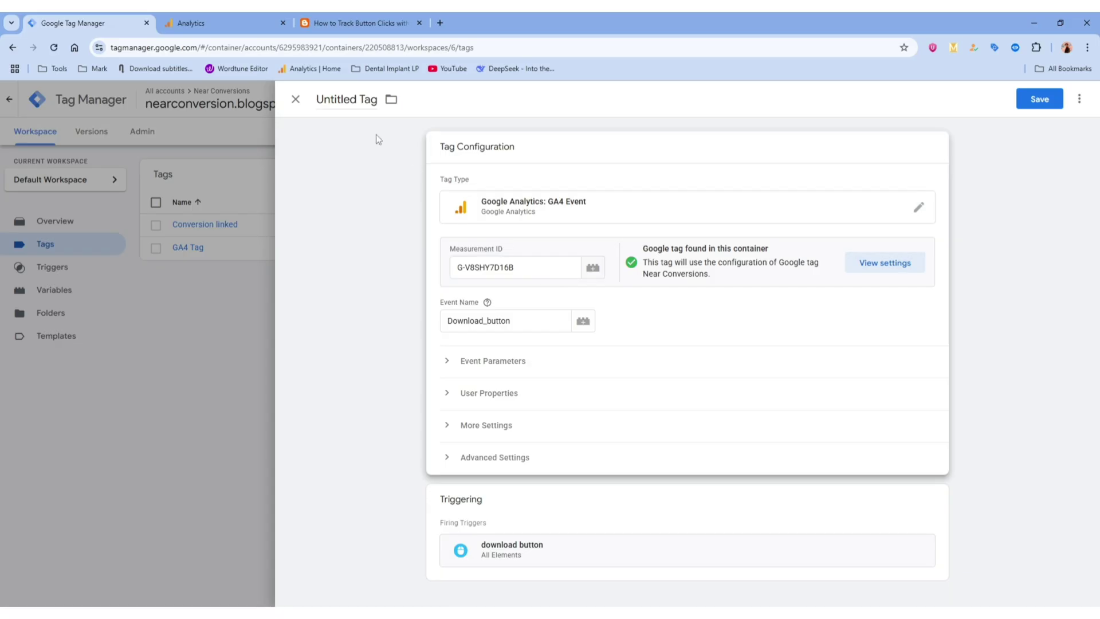
Step: Name the tag "GA4 _ Download_button", reusing the event name, and save it
double_click(494, 322)
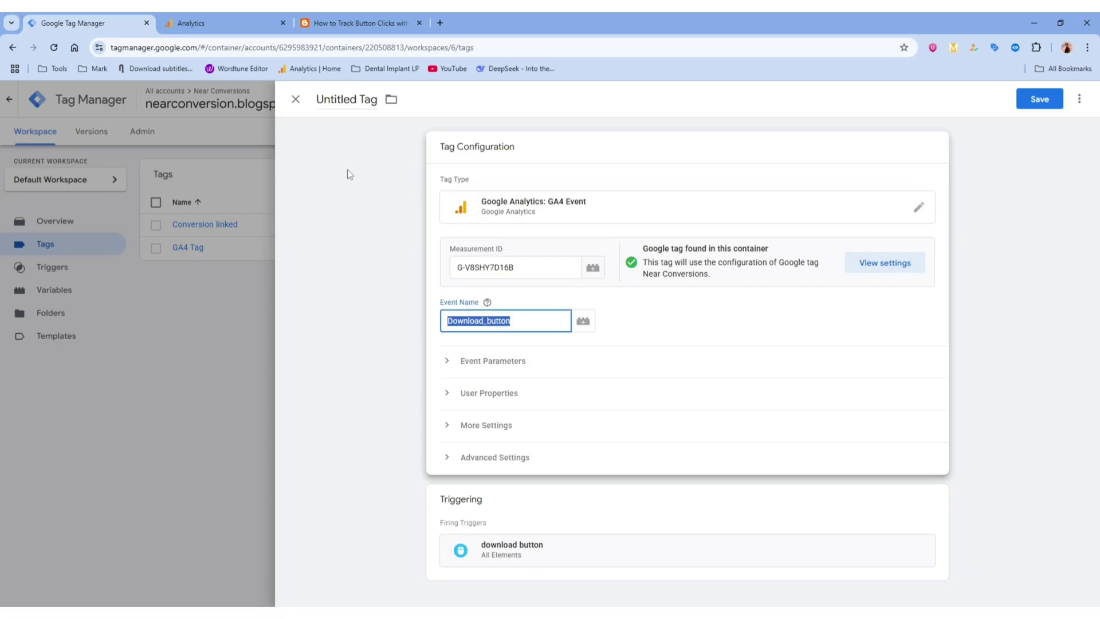
double_click(343, 100)
triple_click(342, 99)
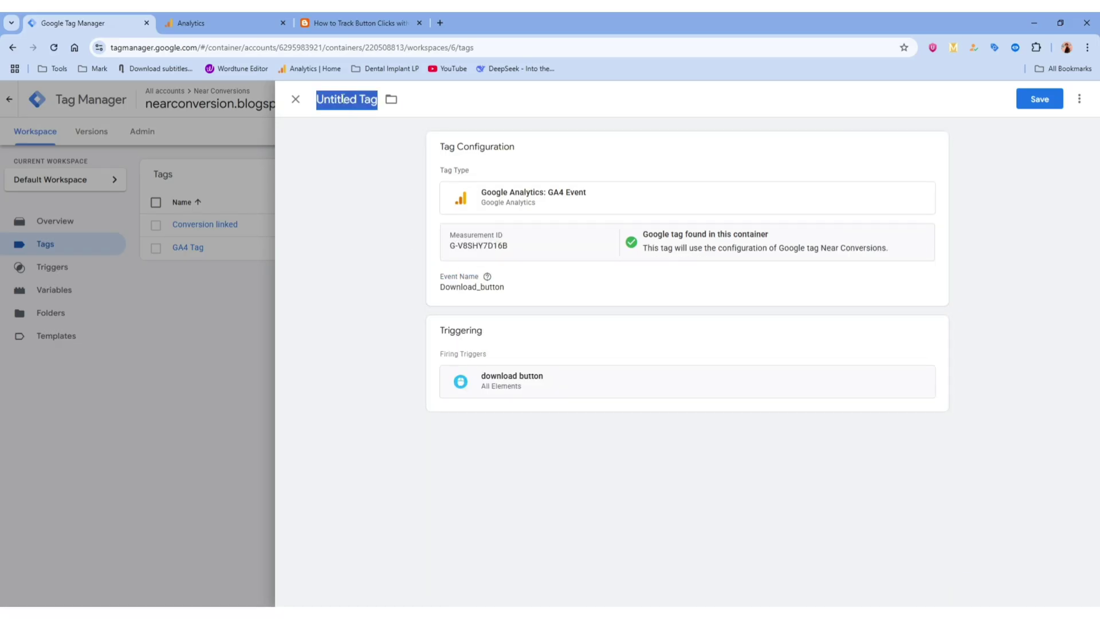
type("GA4")
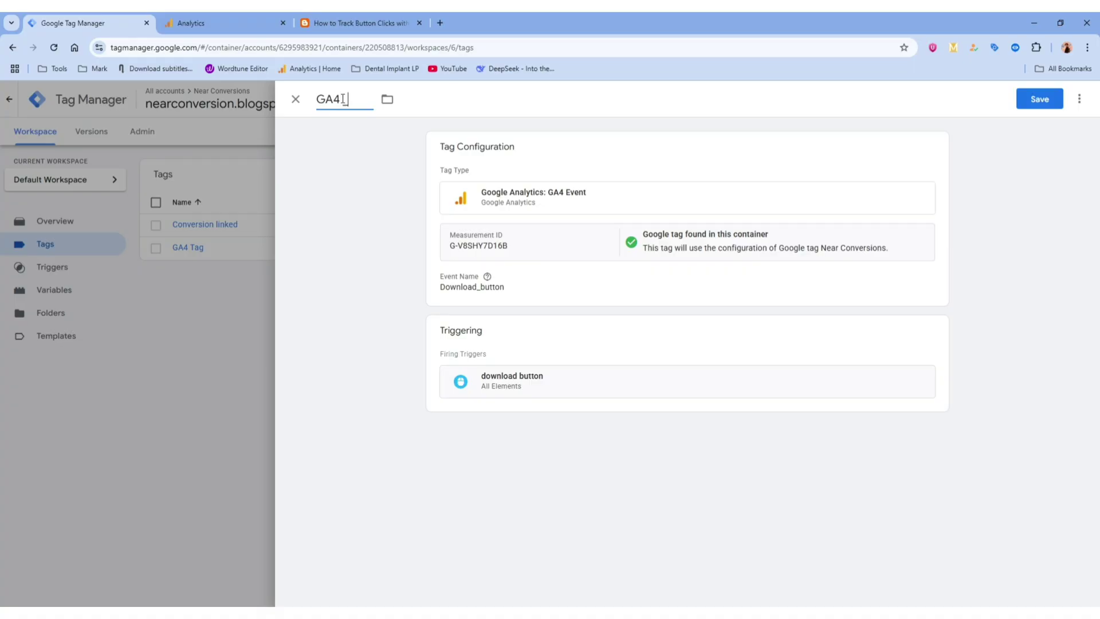
type("_")
key("ctrl+v")
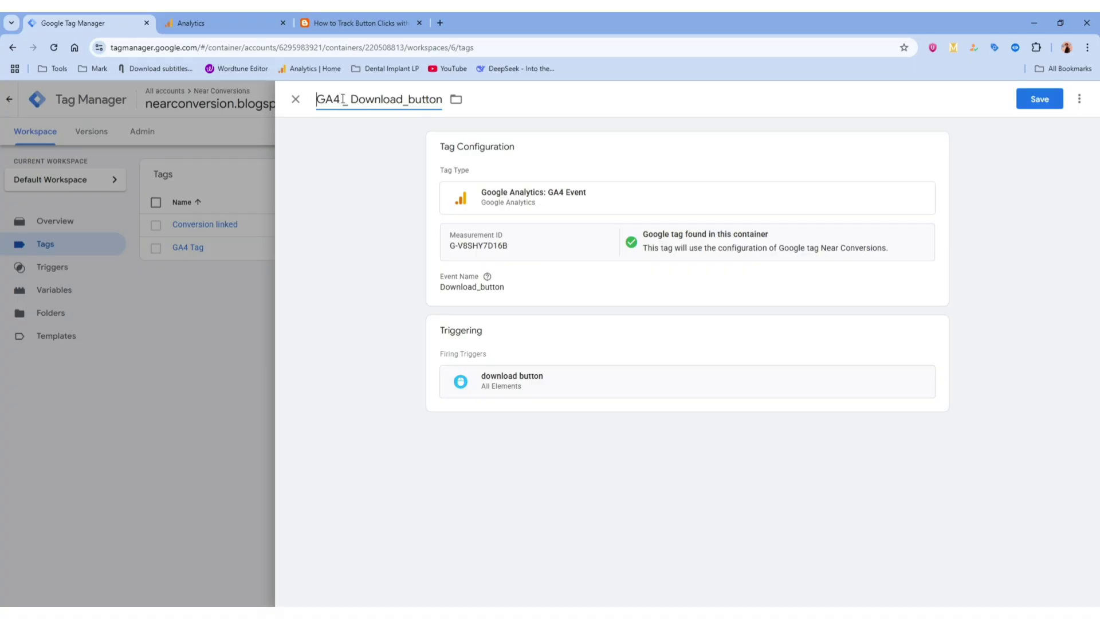
left_click(1038, 101)
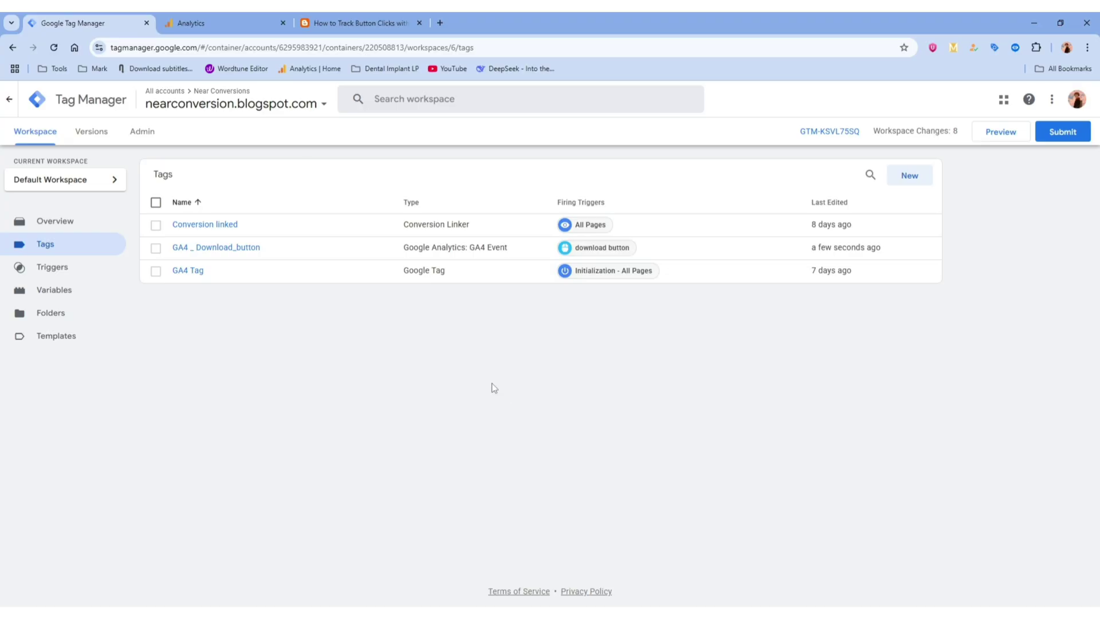
left_click(1001, 134)
left_click(1008, 136)
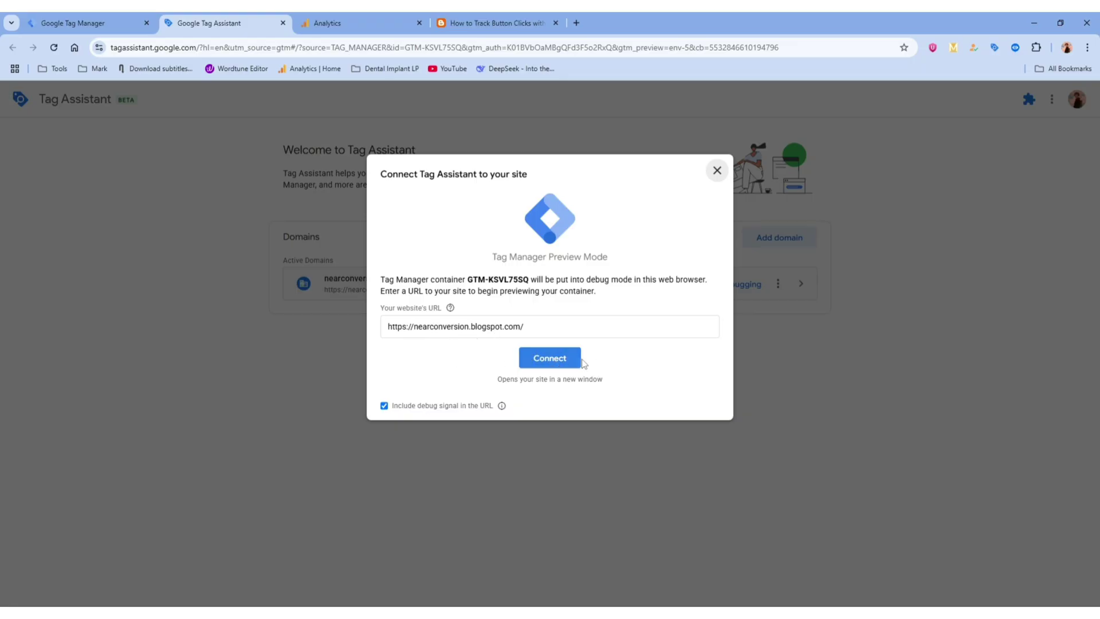
left_click(552, 357)
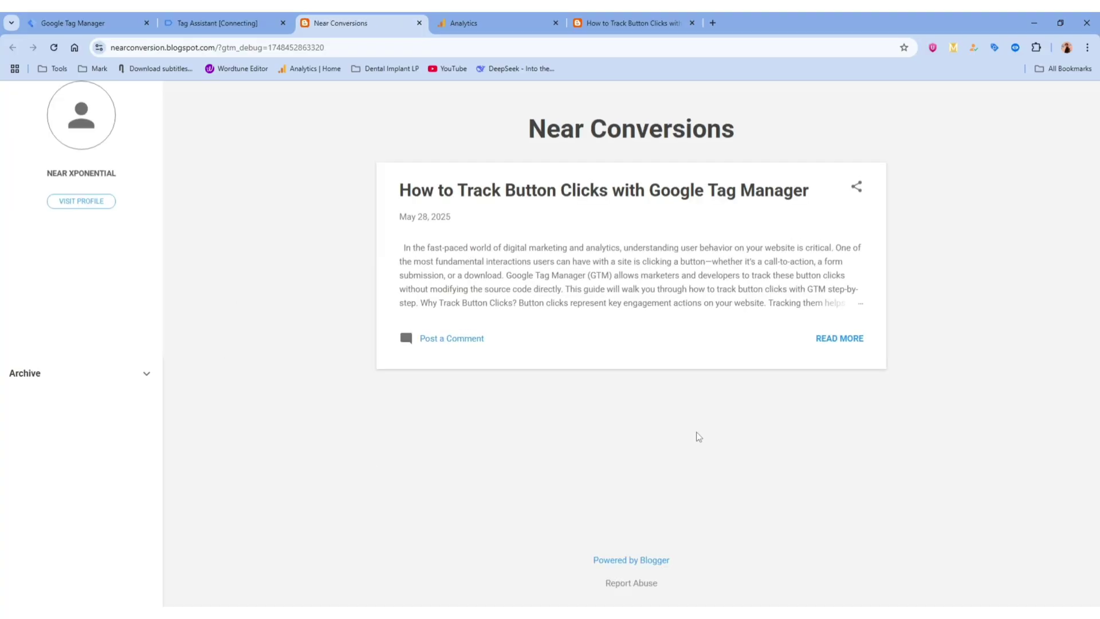
left_click(224, 22)
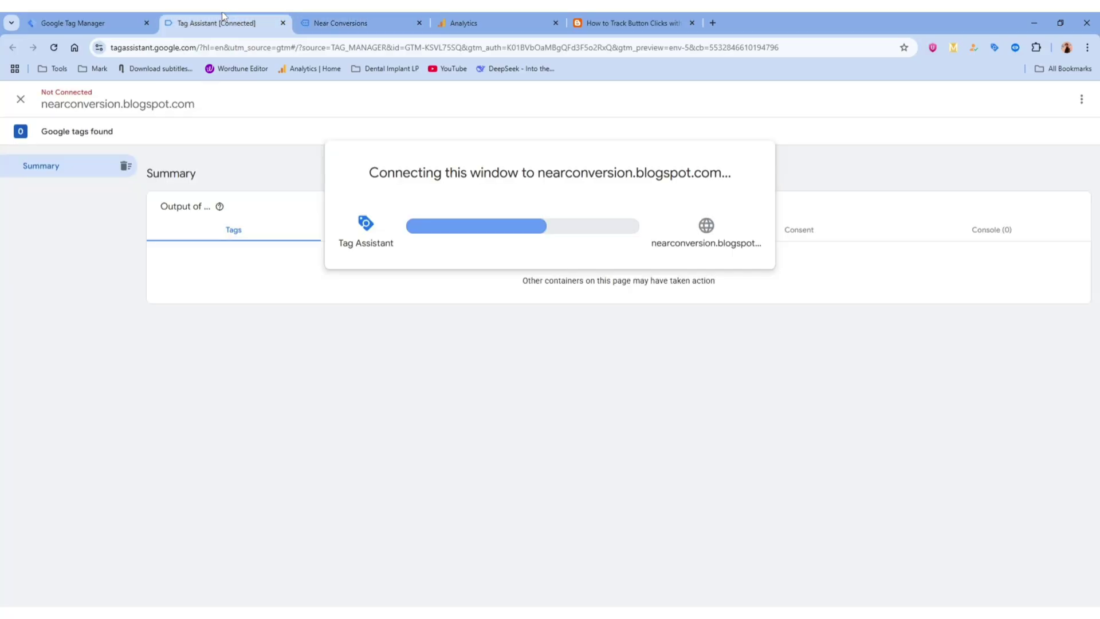
left_click(545, 298)
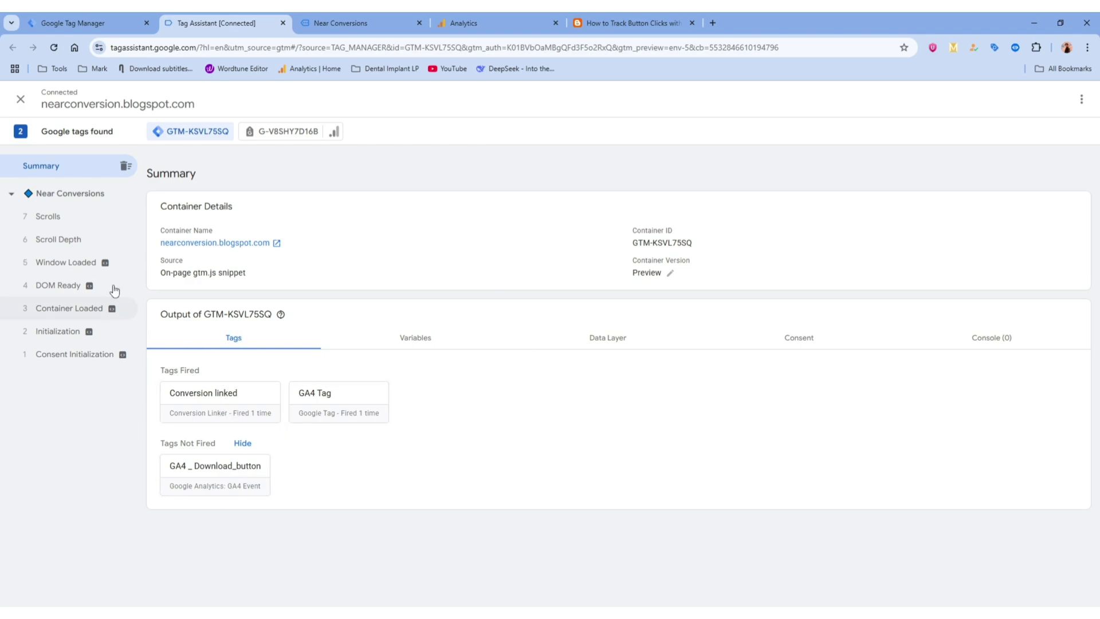
Step: On the connected blog, open the full post "How to Track Button Clicks with Google Tag Manager" and find its Download link
left_click(355, 23)
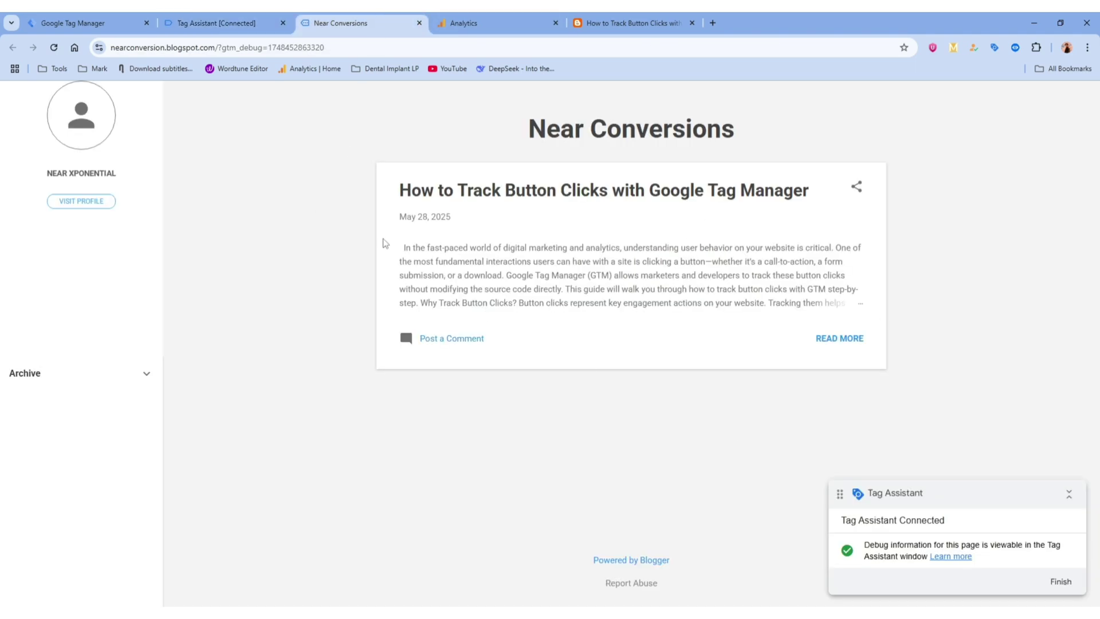
left_click(223, 22)
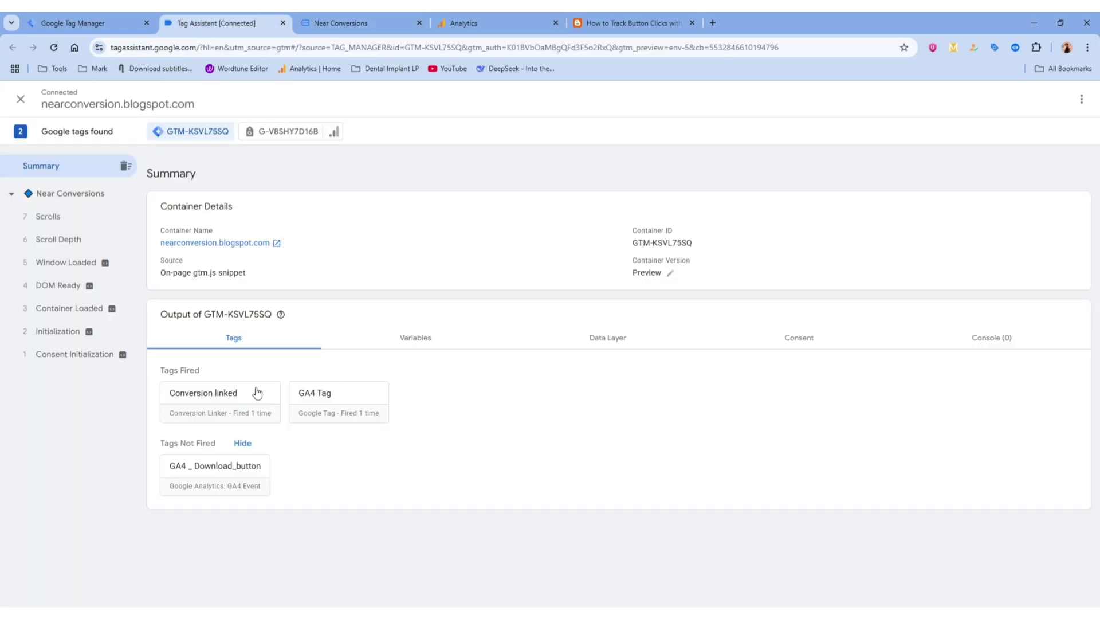
left_click(317, 12)
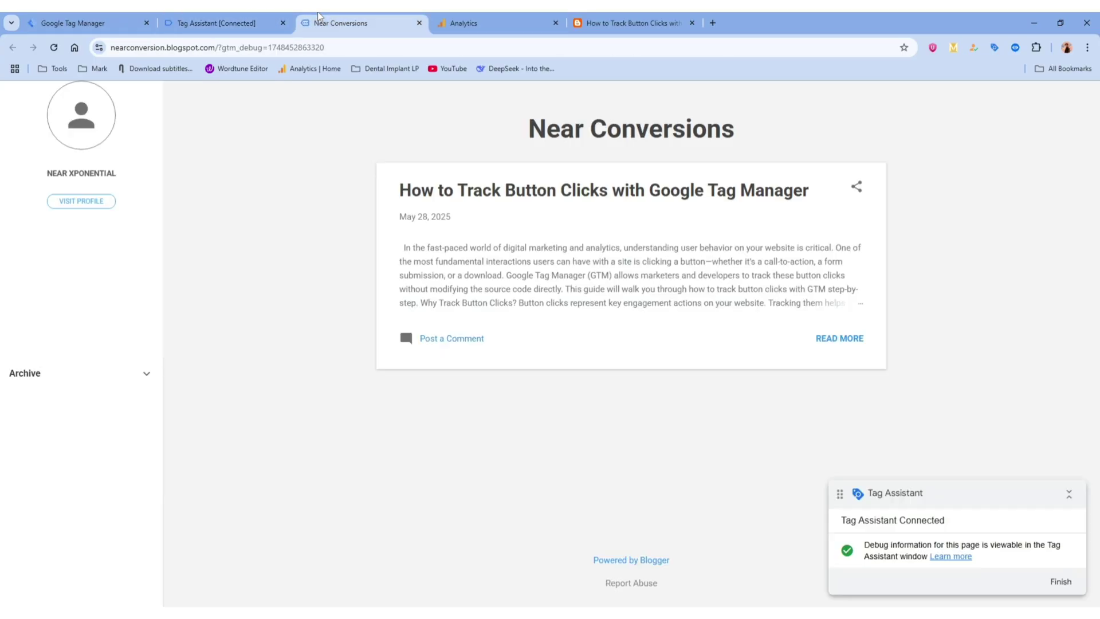
left_click(842, 340)
scroll(459, 259, "down", 15)
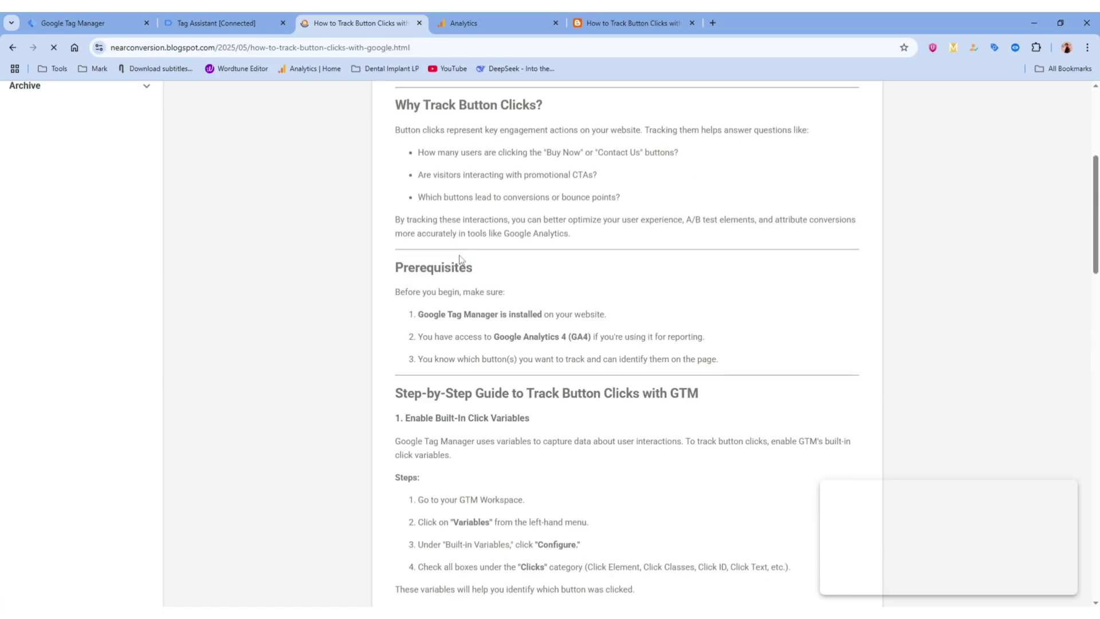
Step: In Tag Assistant, examine the fired and not-fired tags for the "How to Track Button Clicks" page
left_click(218, 23)
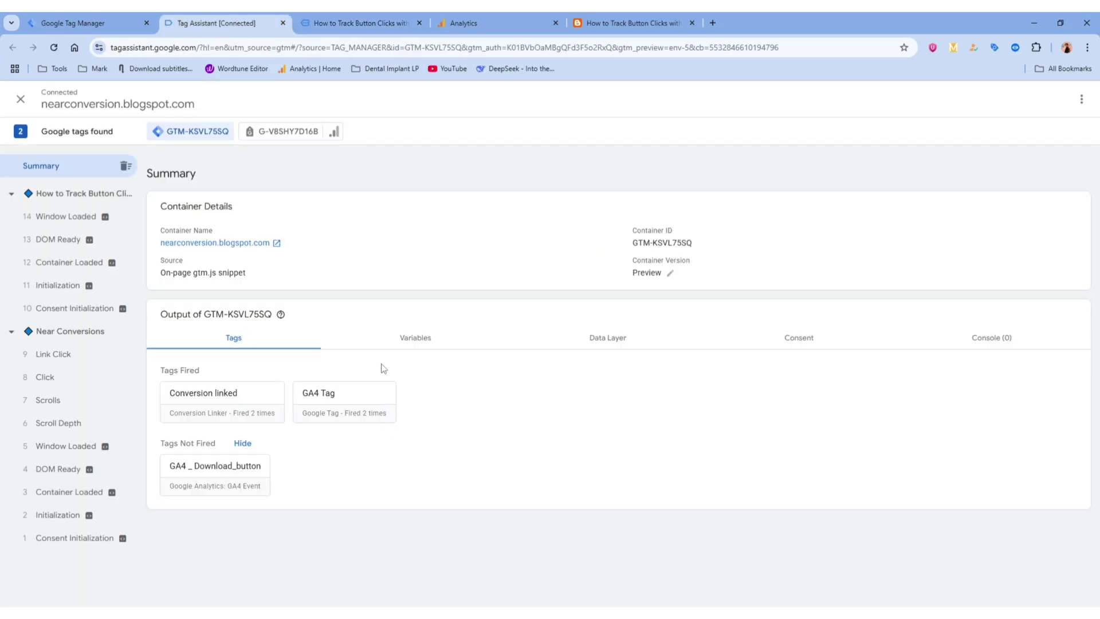
left_click(67, 196)
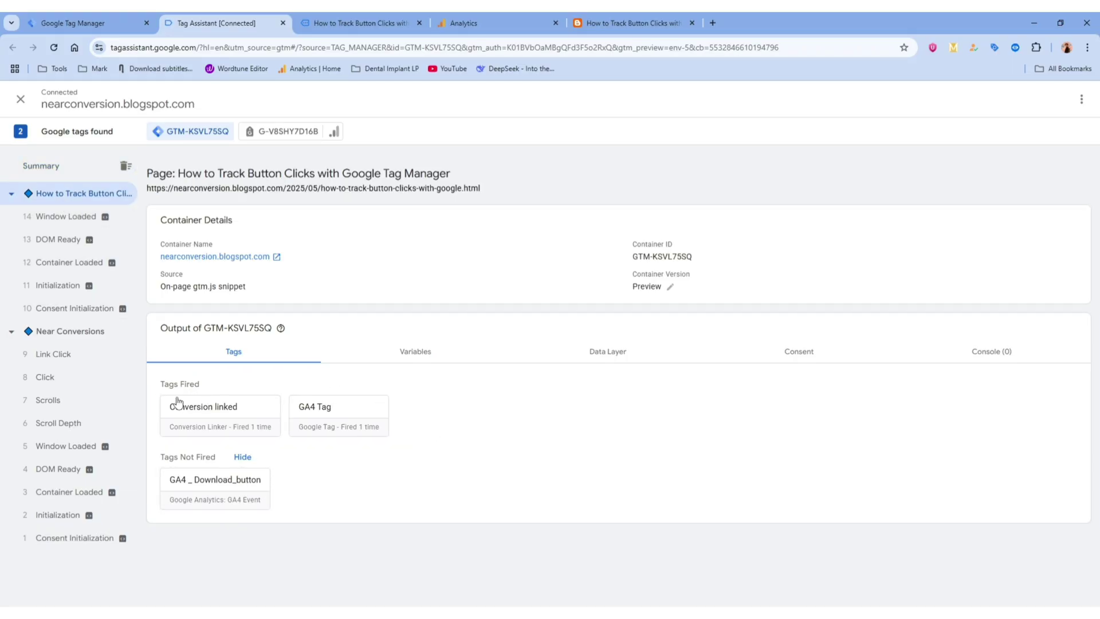
left_click_drag(164, 458, 198, 462)
left_click(386, 499)
Step: Follow the blog post's Download link as a test click and close the page it opens
left_click(347, 18)
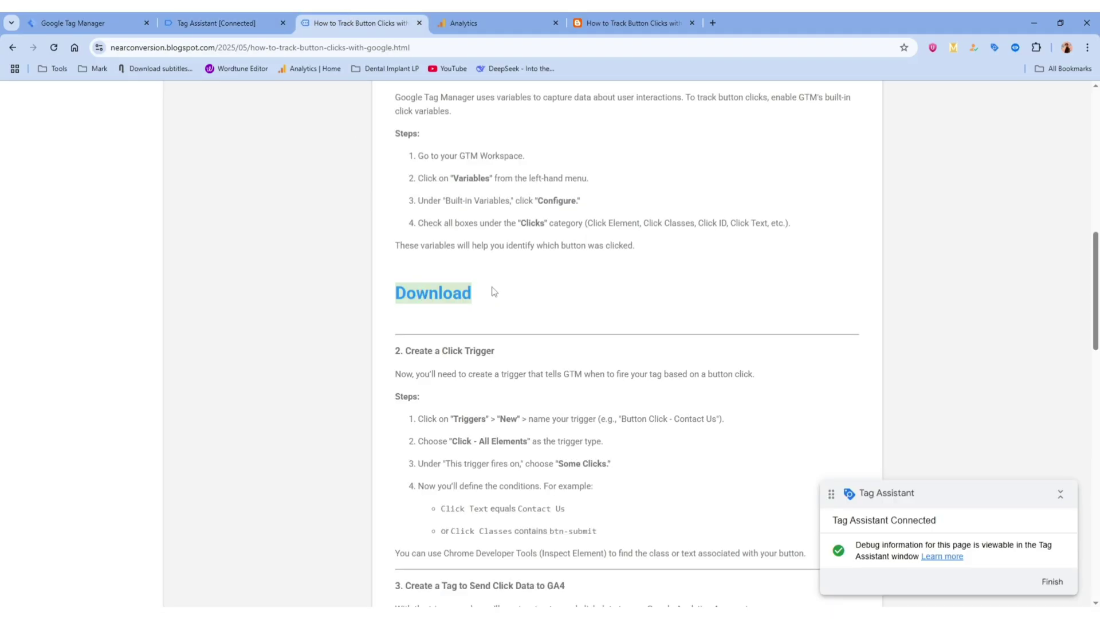
left_click(443, 299)
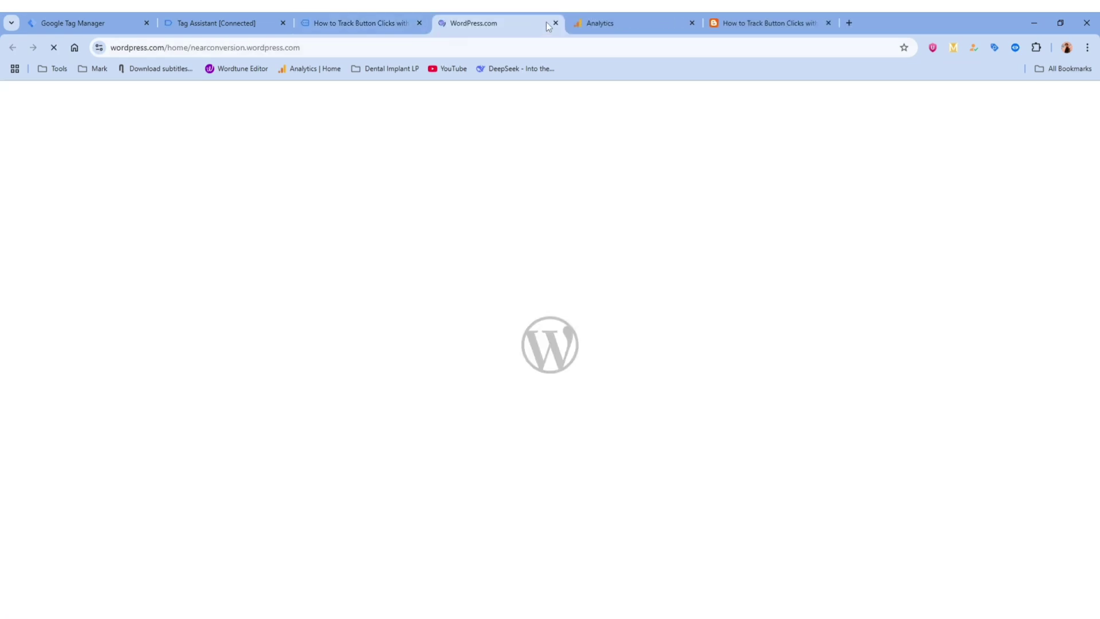
left_click(555, 23)
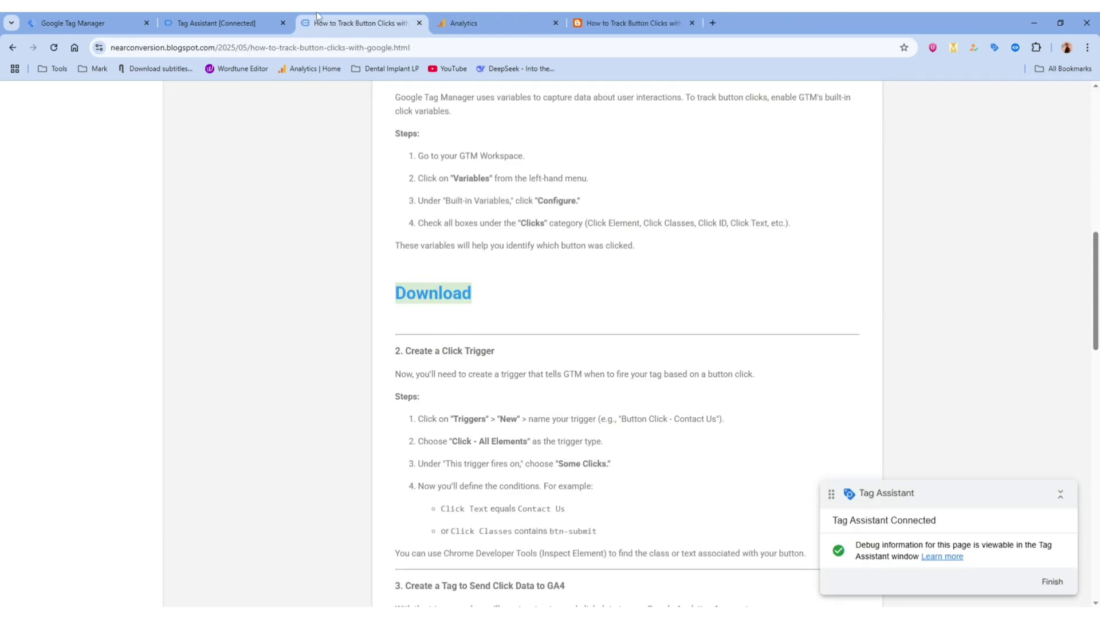
Step: In Tag Assistant, inspect the tags fired by the blog post's Click event
left_click(216, 23)
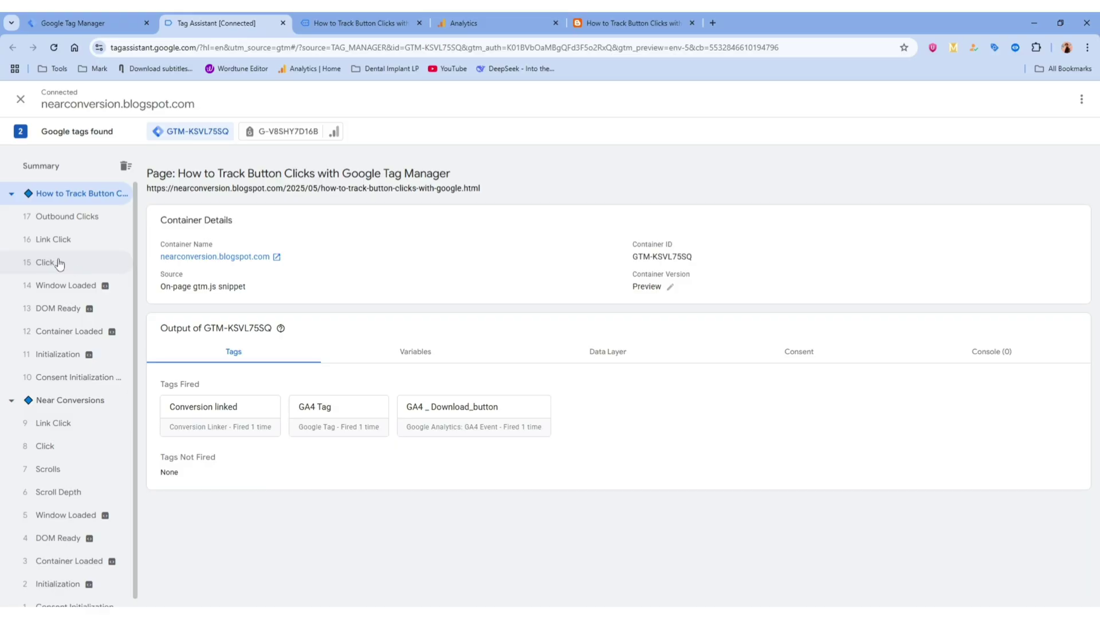
left_click(50, 263)
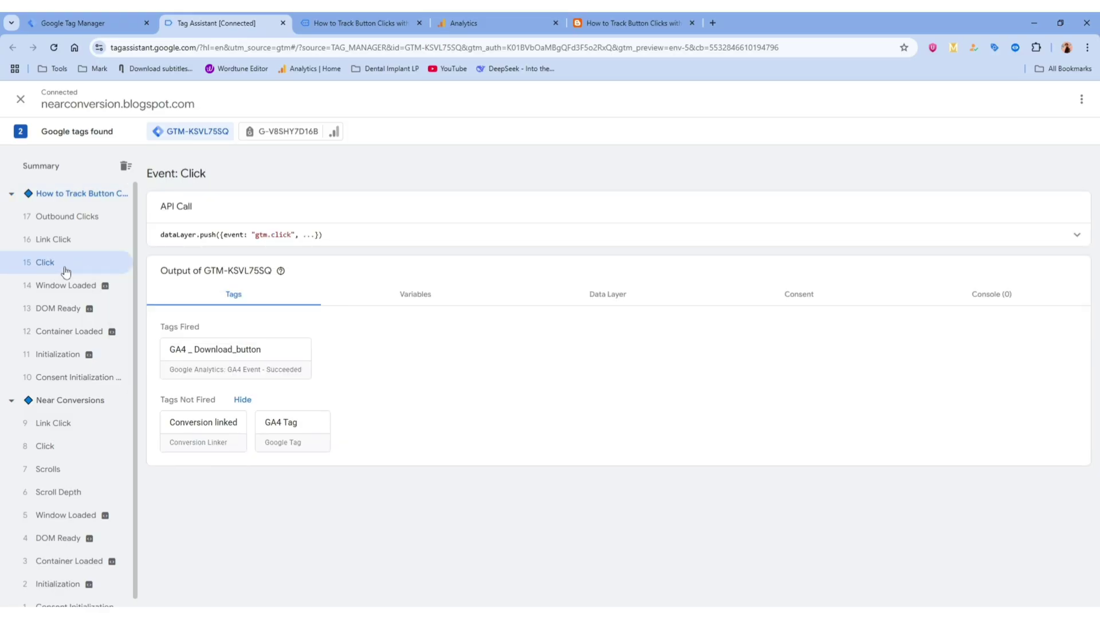
Step: Compare the tags fired by the Click event in Tag Assistant with the Download link on the blog post
triple_click(170, 329)
left_click(182, 351)
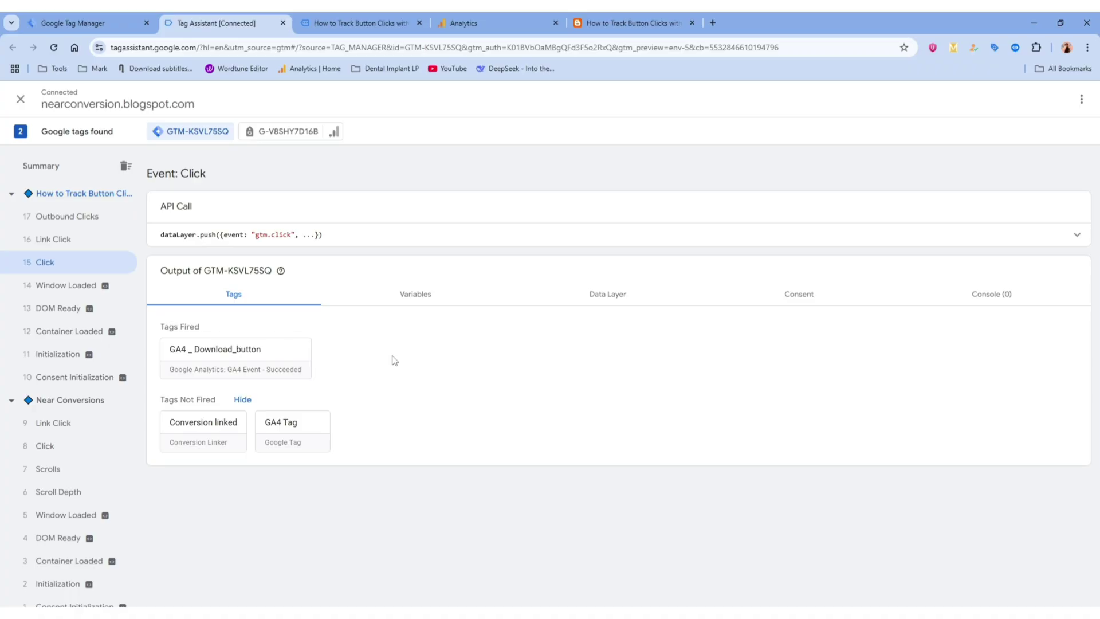
left_click(355, 23)
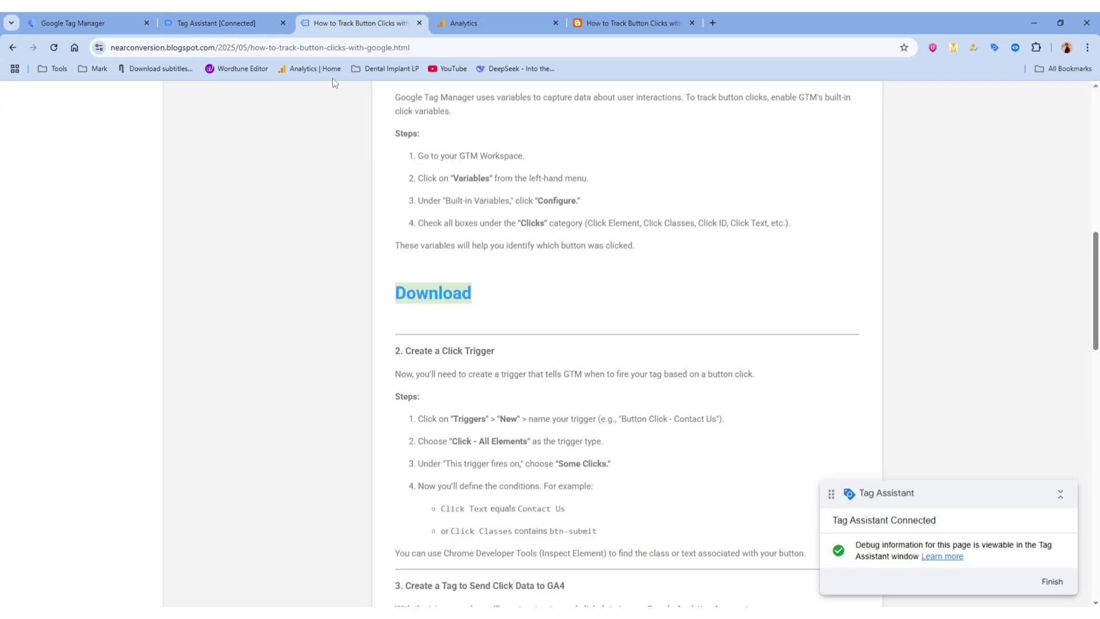
scroll(253, 303, "up", 10)
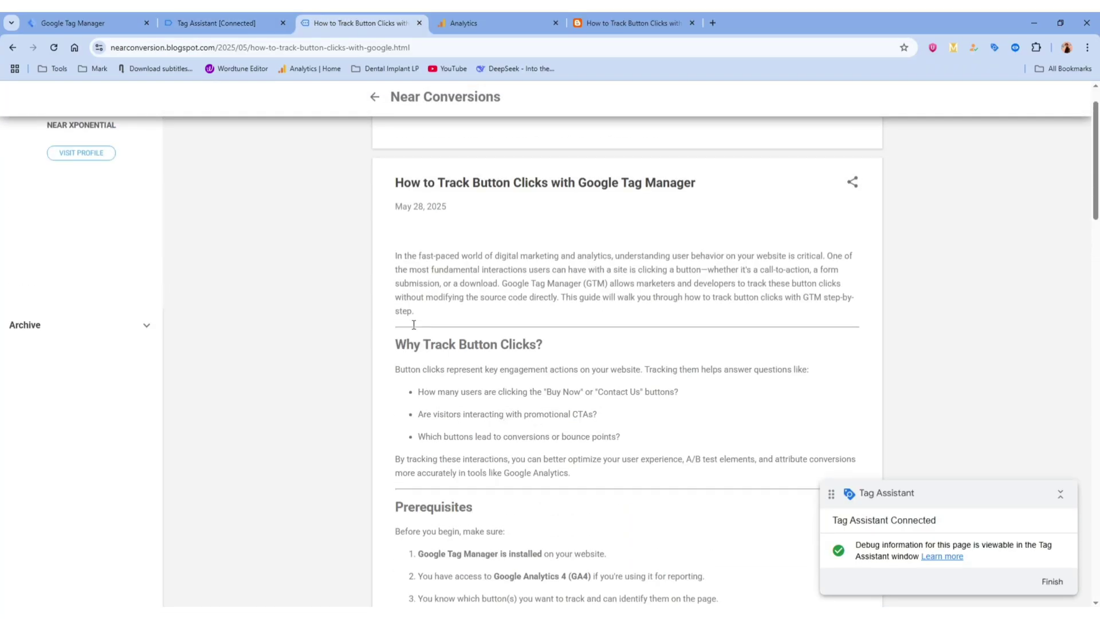
scroll(412, 314, "down", 10)
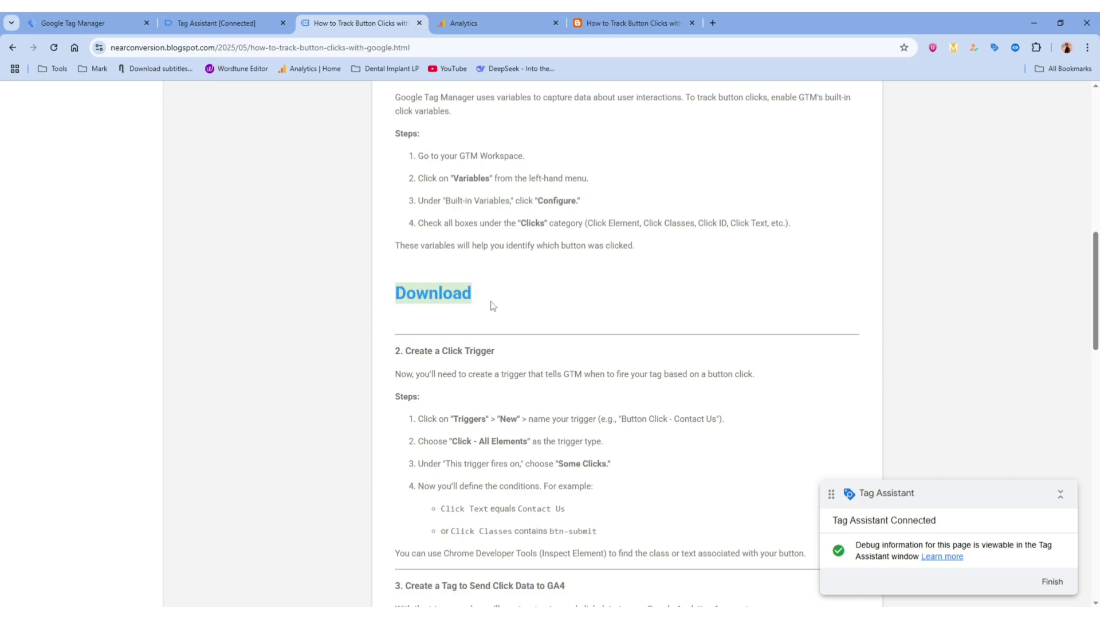
left_click(227, 18)
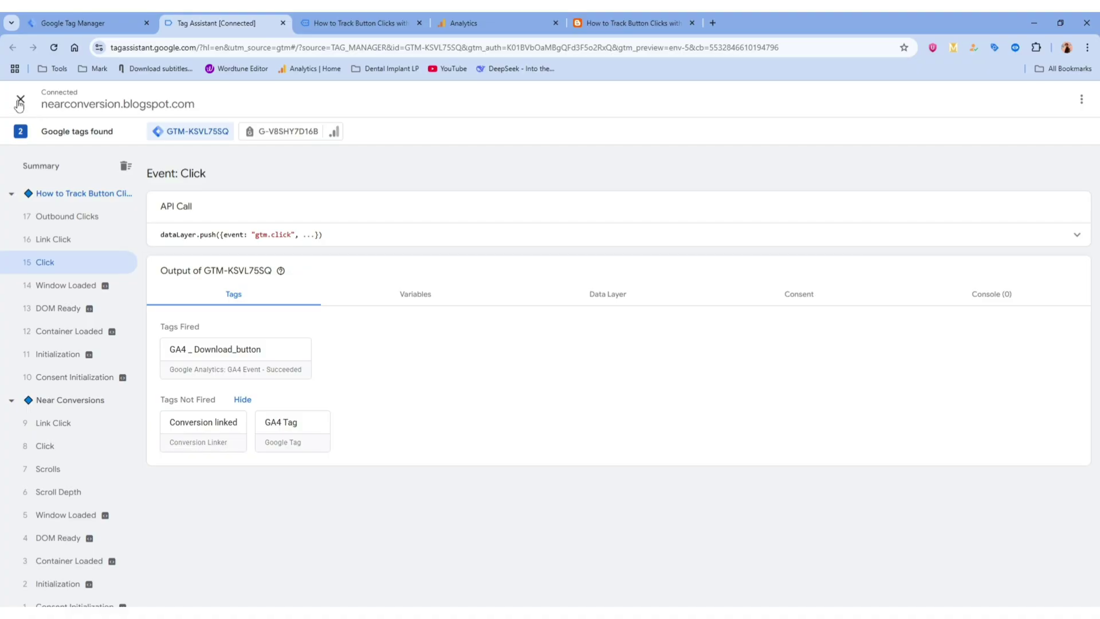
Step: In Google Tag Manager, publish the workspace changes to the Live environment without a version name or description, and close the version details
left_click(60, 22)
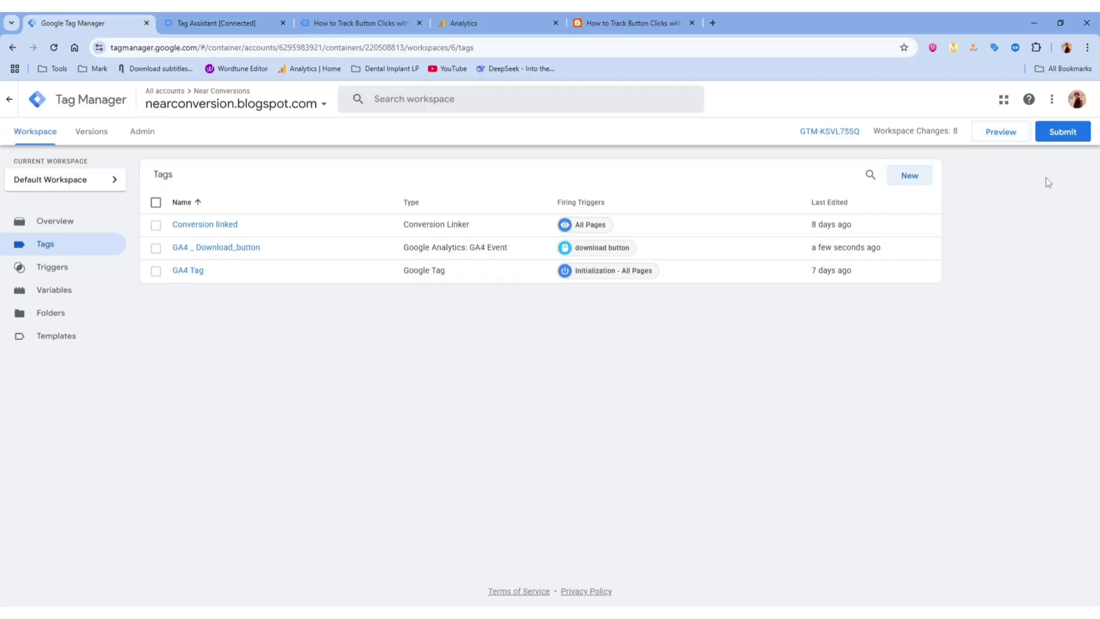
left_click(1069, 131)
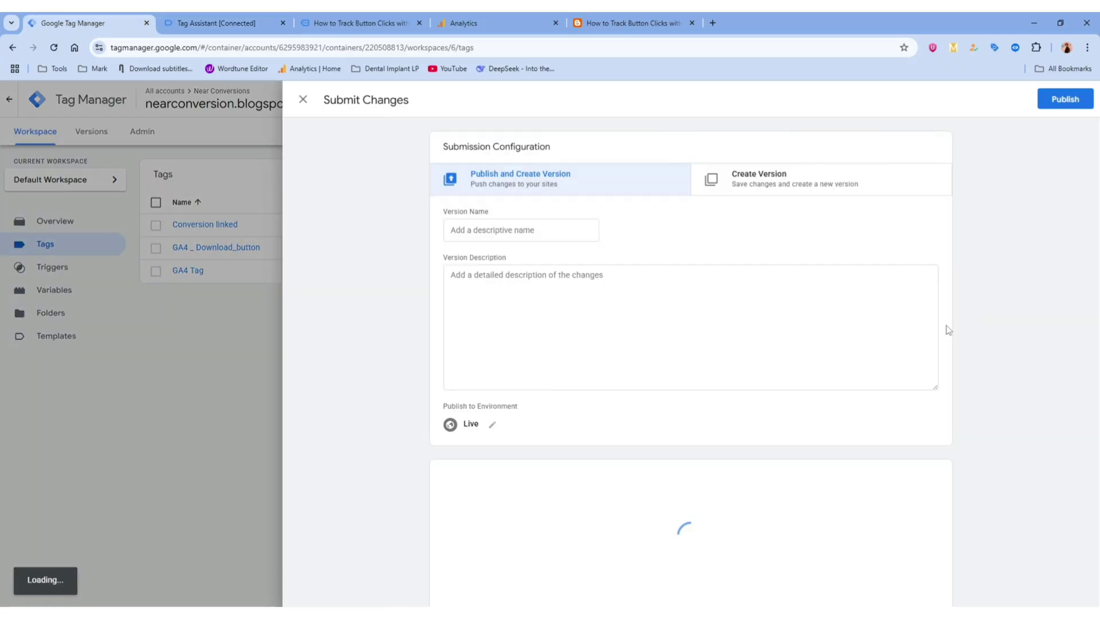
left_click(493, 17)
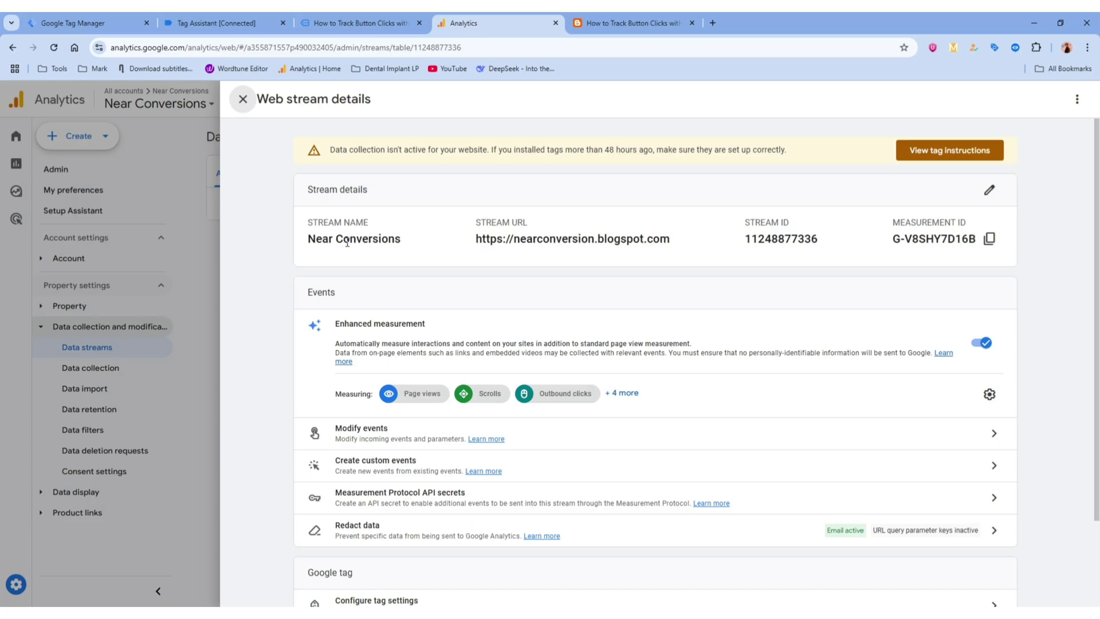
left_click(136, 247)
left_click(70, 17)
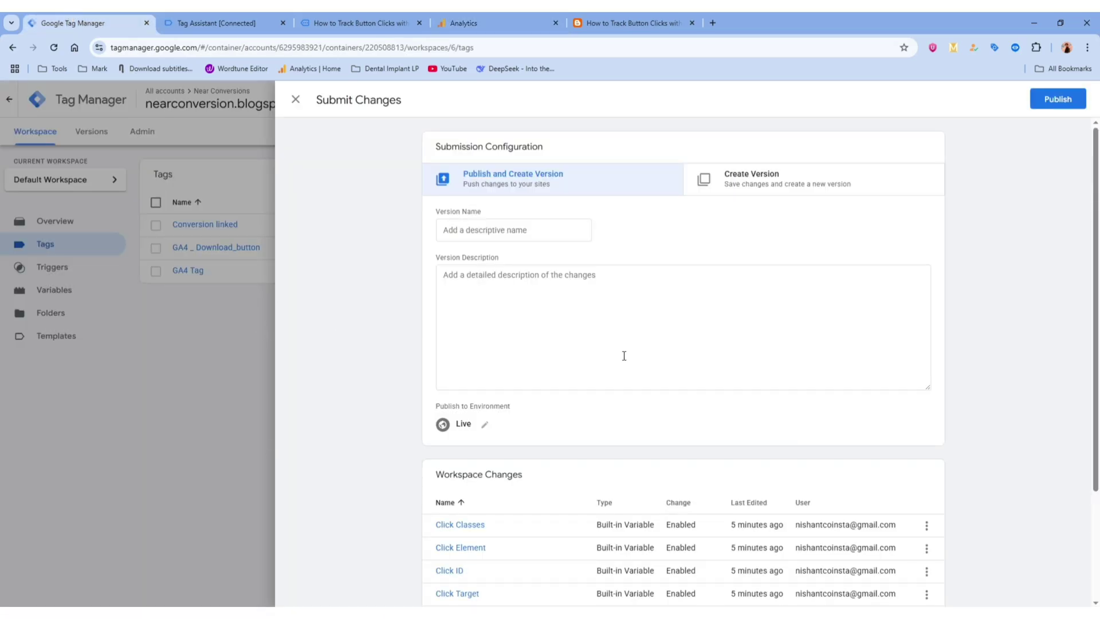
left_click(1067, 106)
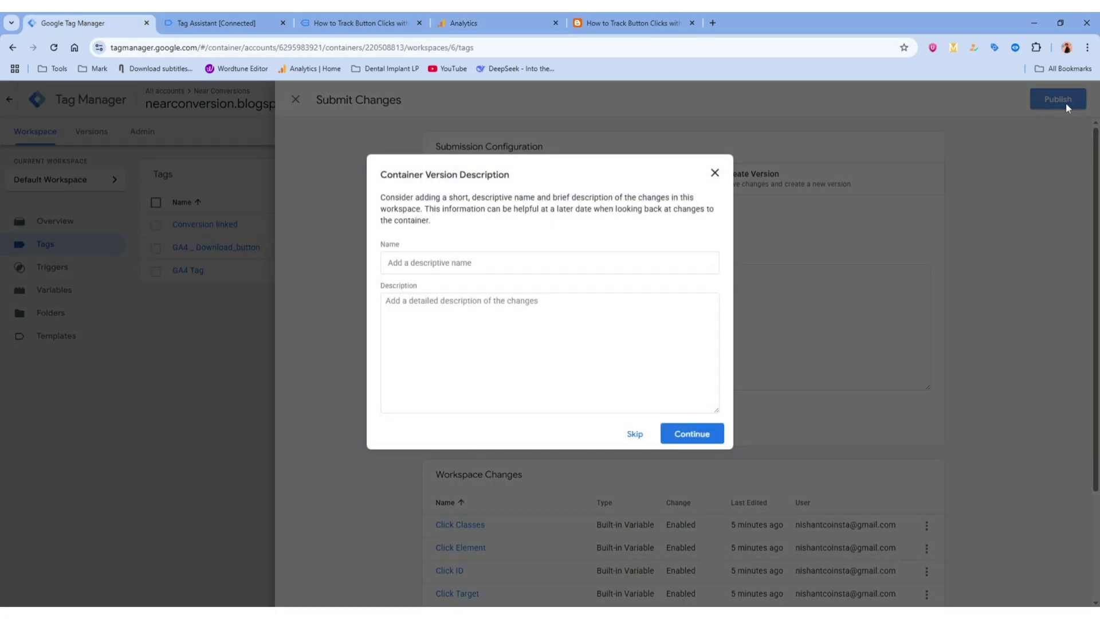
left_click(700, 437)
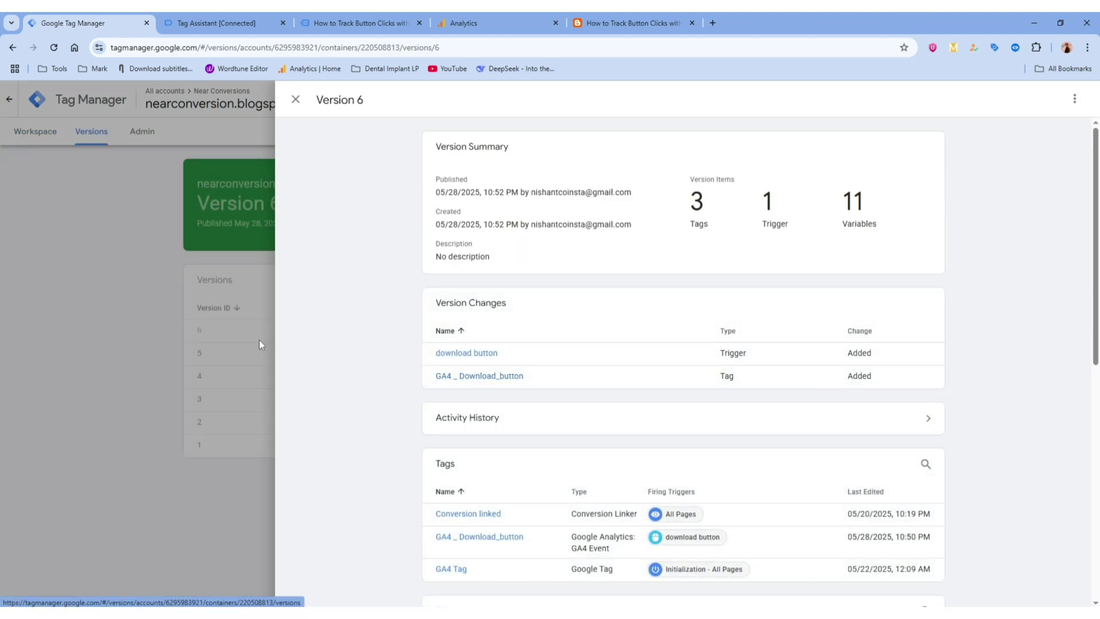
left_click(178, 318)
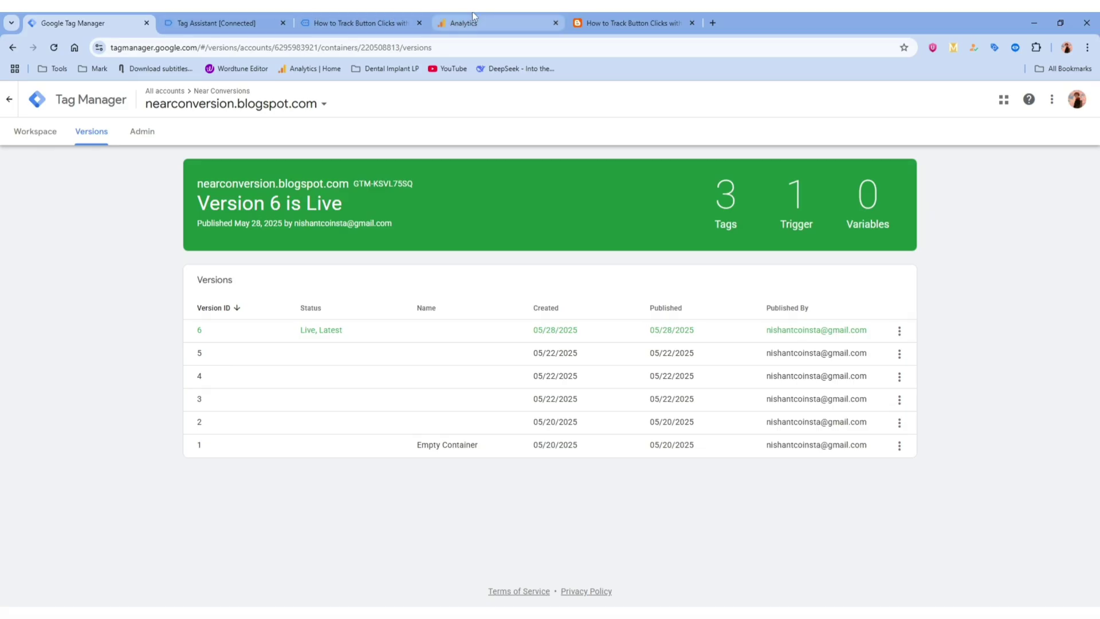
Step: In Google Analytics, open DebugView from the data display settings of the Near Conversions property
left_click(499, 23)
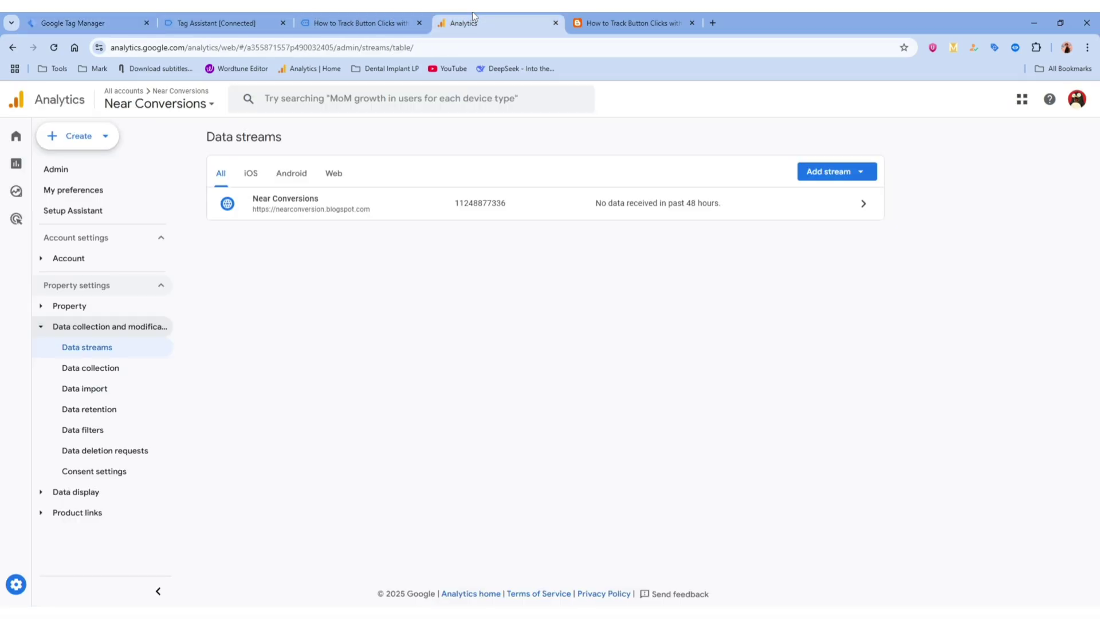
left_click(83, 326)
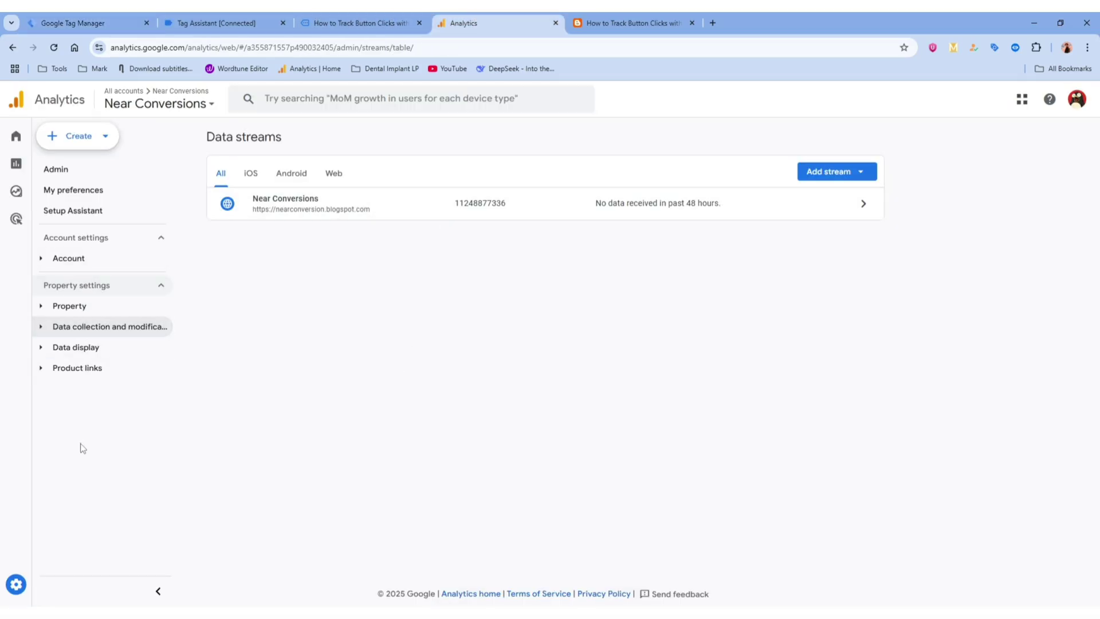
left_click(85, 348)
scroll(112, 419, "down", 1)
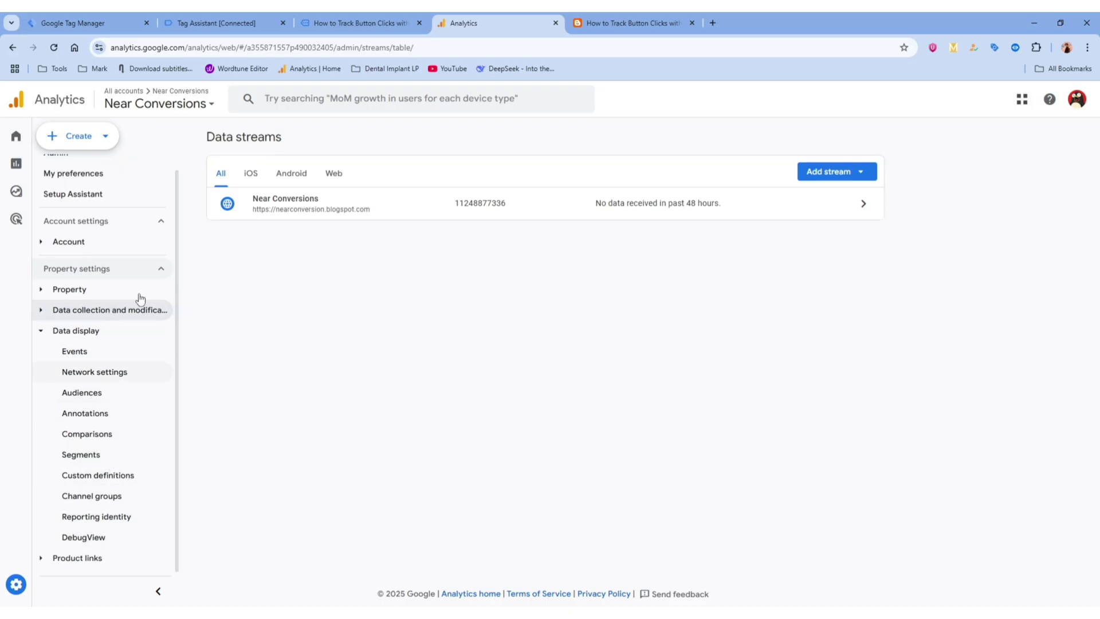
left_click(84, 538)
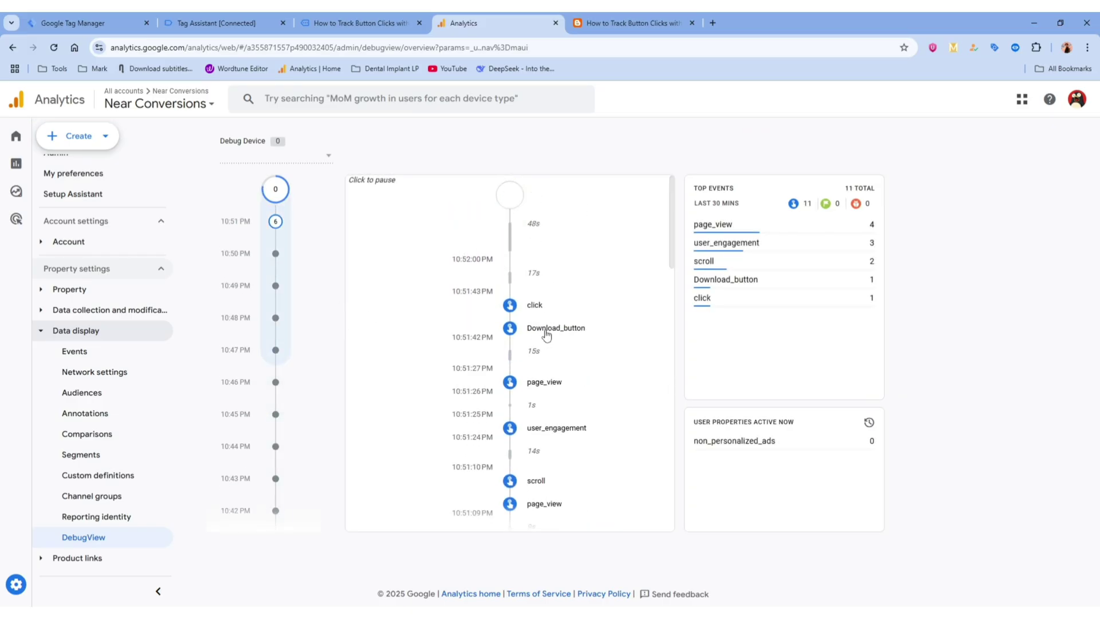
Step: Inspect the parameters of the Download_button event in the DebugView timeline and close its details
left_click_drag(537, 337, 577, 335)
left_click(577, 335)
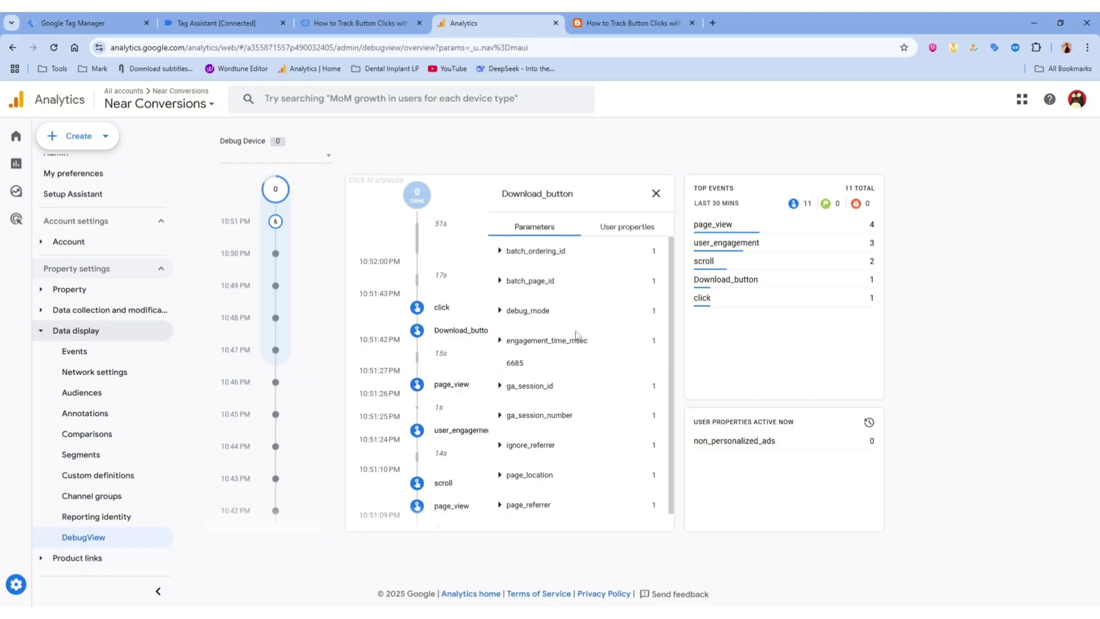
left_click(483, 336)
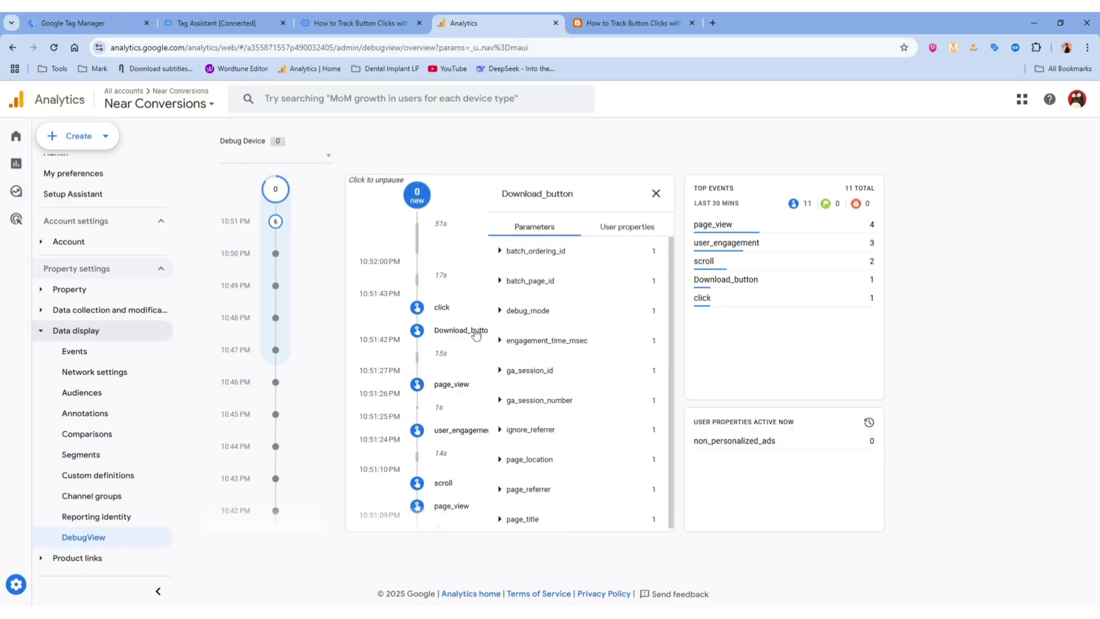
left_click(657, 194)
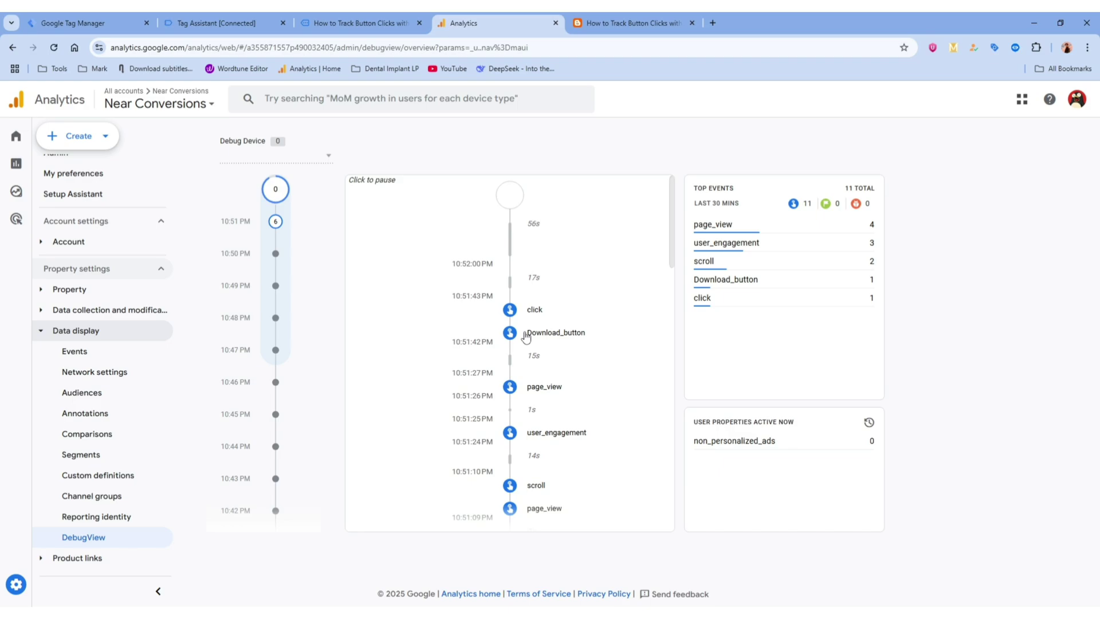
Step: Reload the blog post "How to Track Button Clicks with Google Tag Manager" and follow its Download link twice as test clicks
left_click(394, 15)
left_click(585, 16)
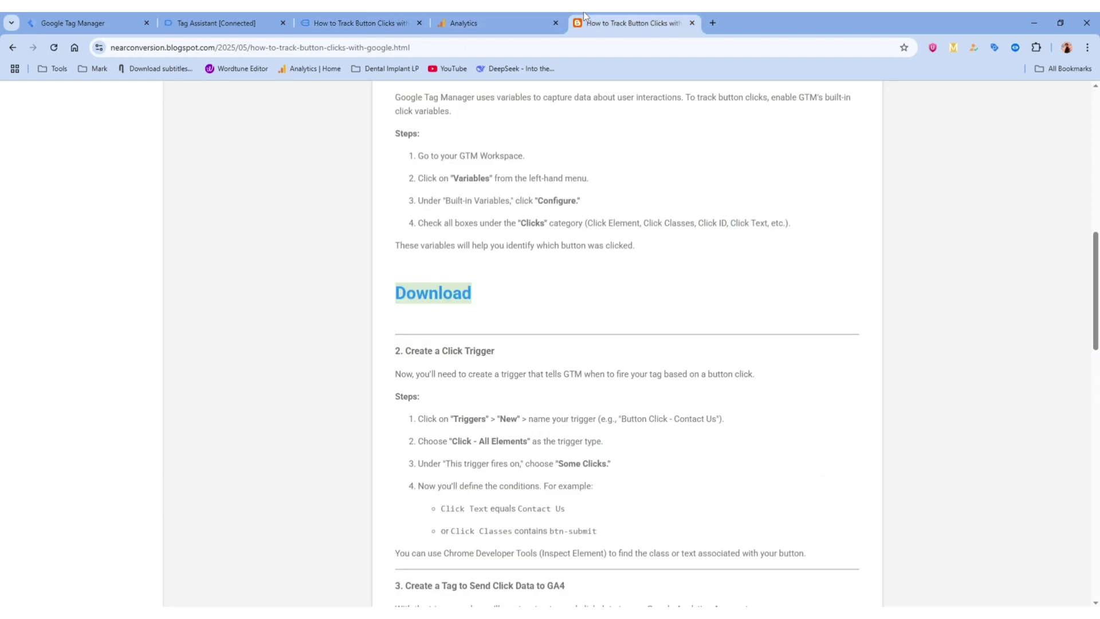
scroll(258, 172, "up", 1)
left_click(54, 47)
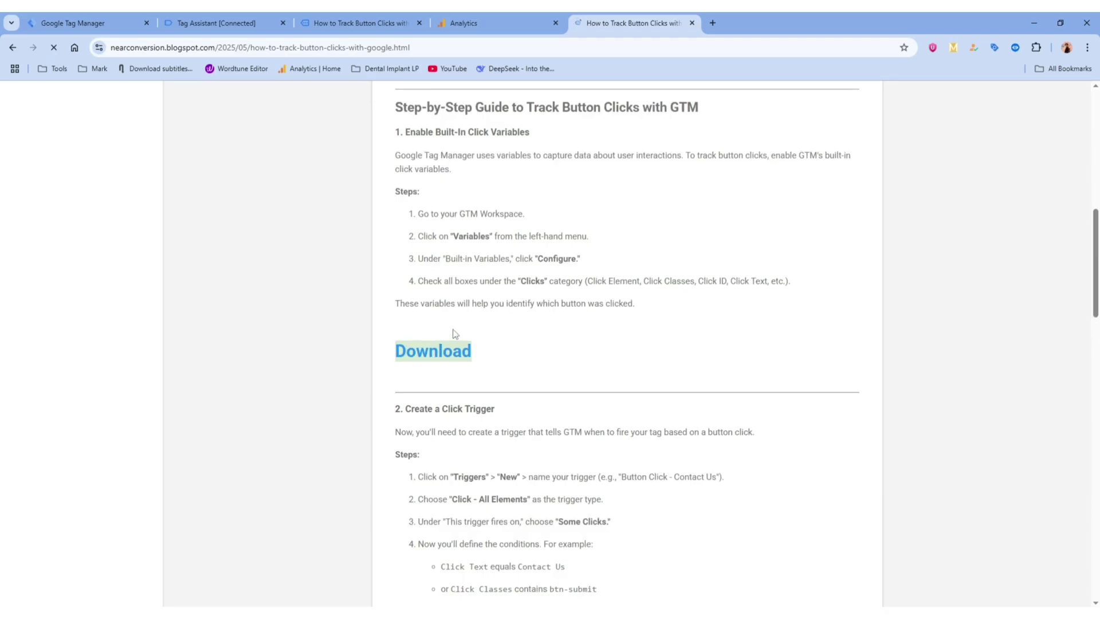
left_click(442, 352)
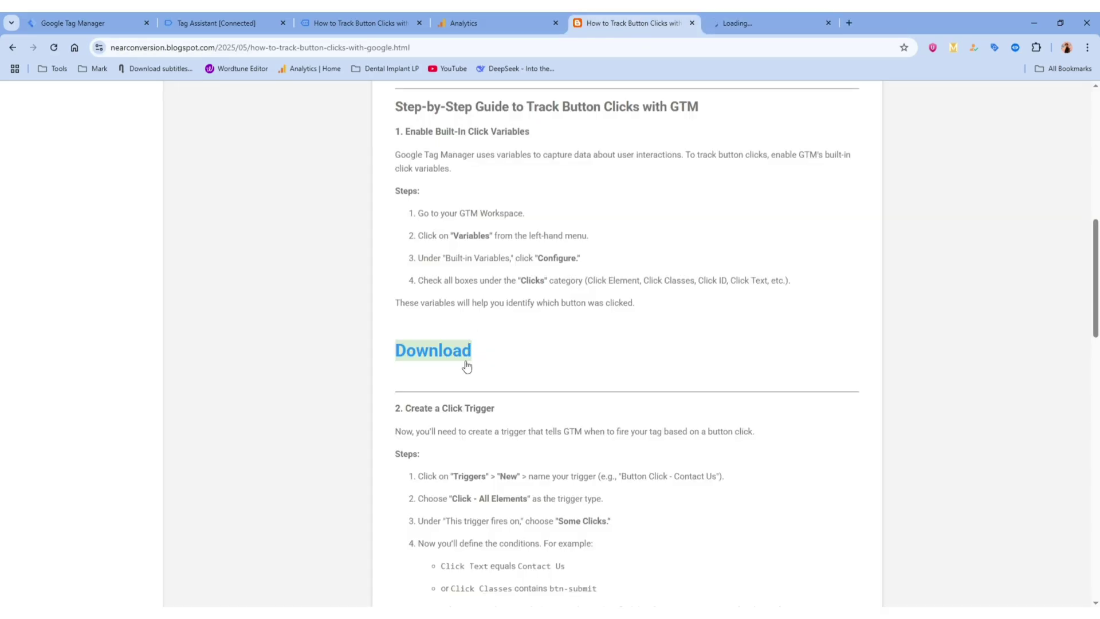
left_click(462, 360)
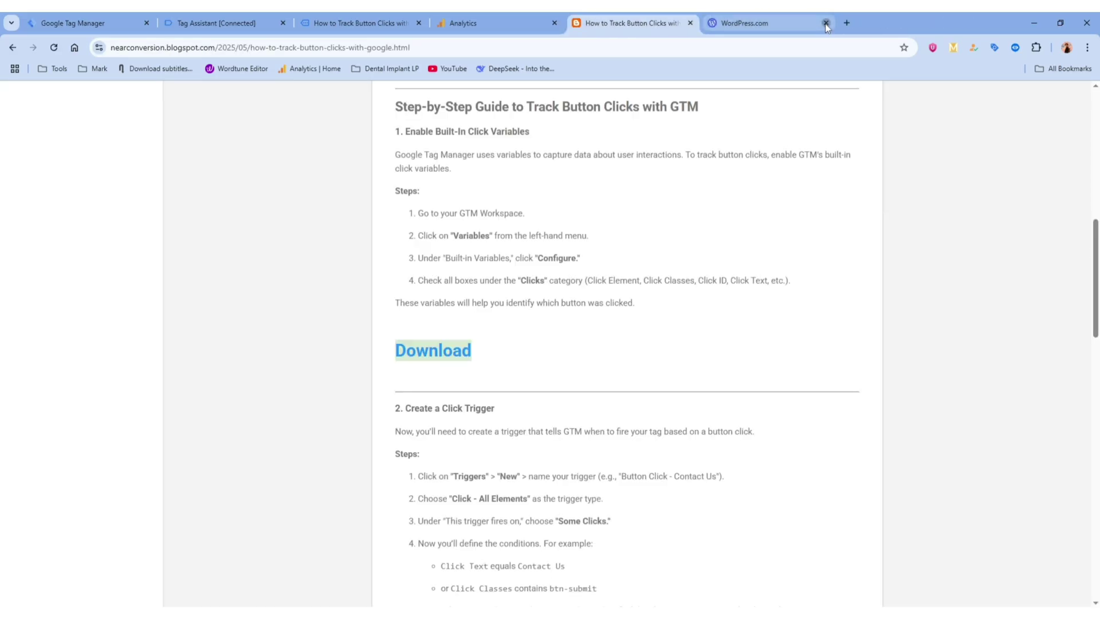
Step: Return to Google Analytics and check the DebugView timeline for the new Download_button events
left_click(562, 15)
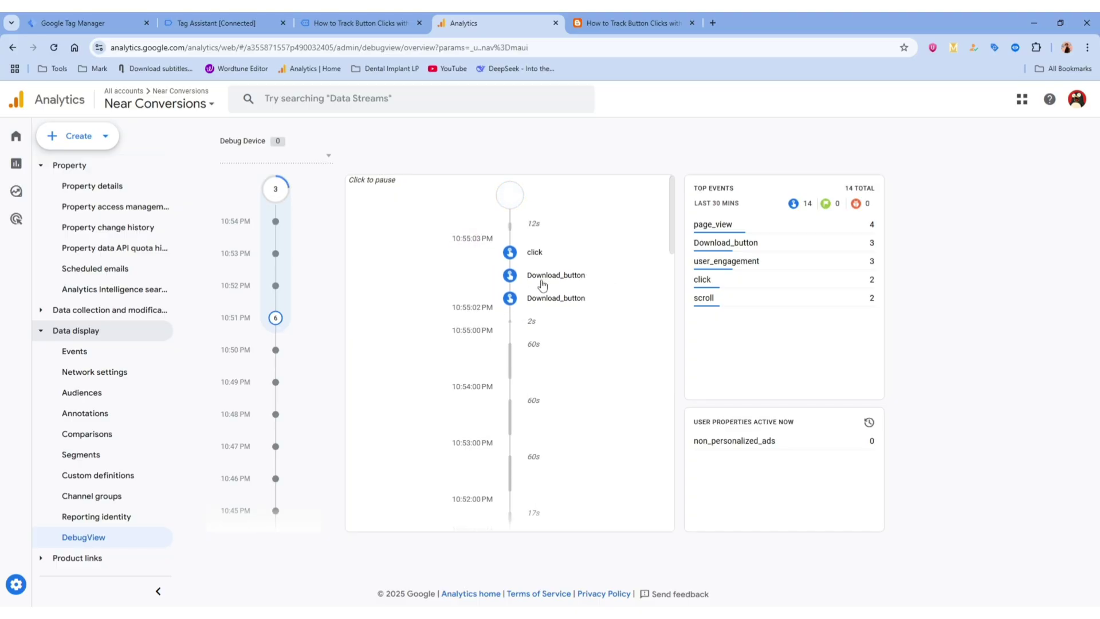
left_click_drag(529, 284, 582, 317)
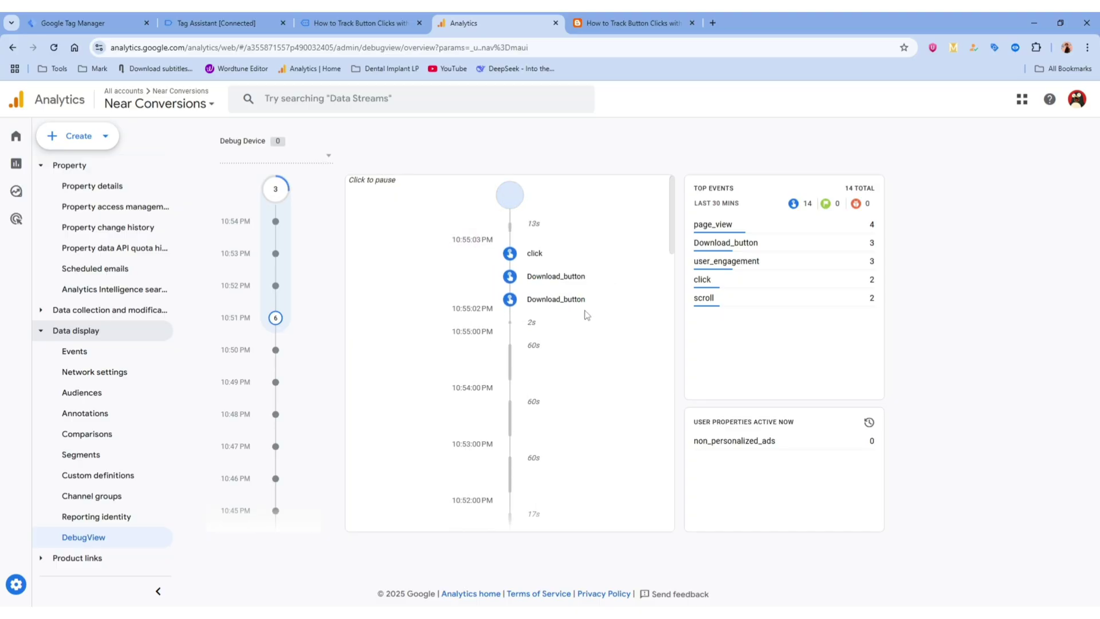